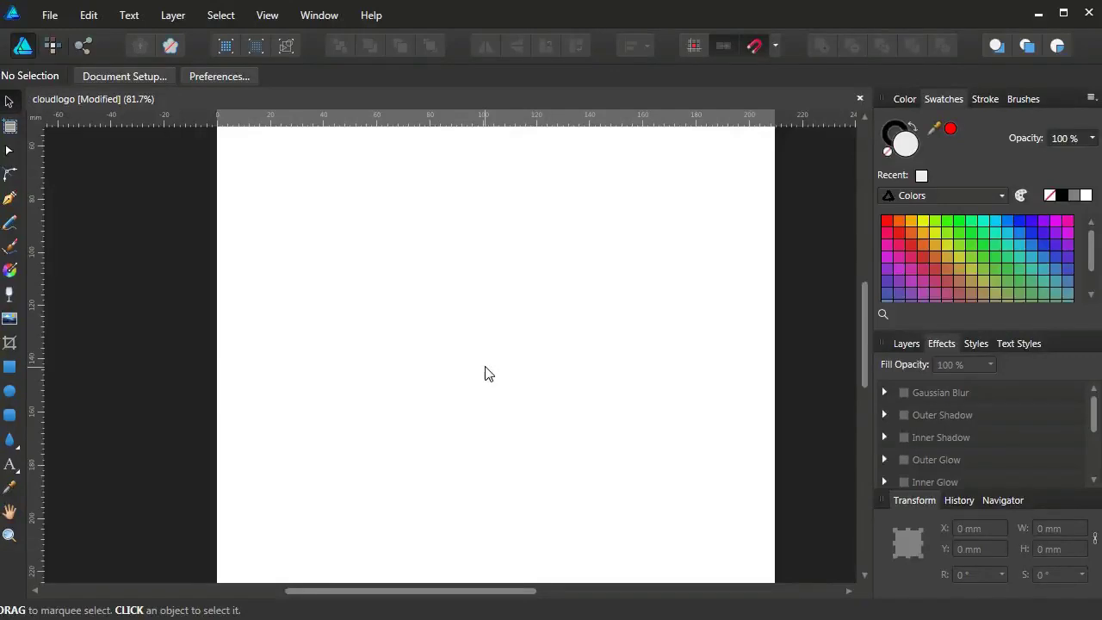
# - Draw a light grey tear at the page centre, rotate it -90°, and set its tail to 100%
pyautogui.click(14, 441)
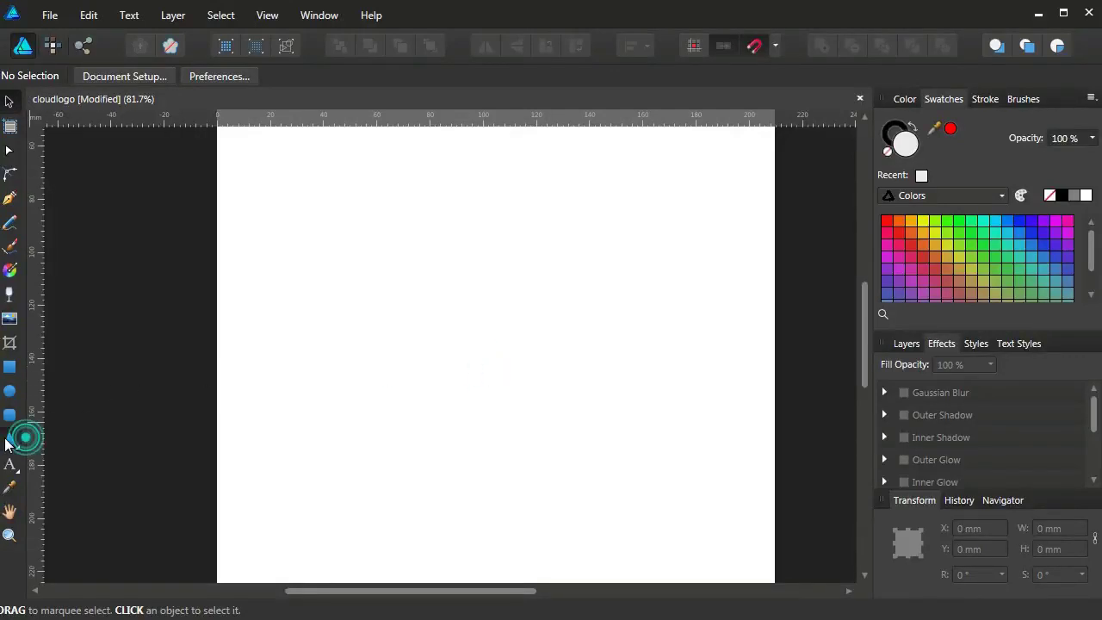
pyautogui.click(73, 418)
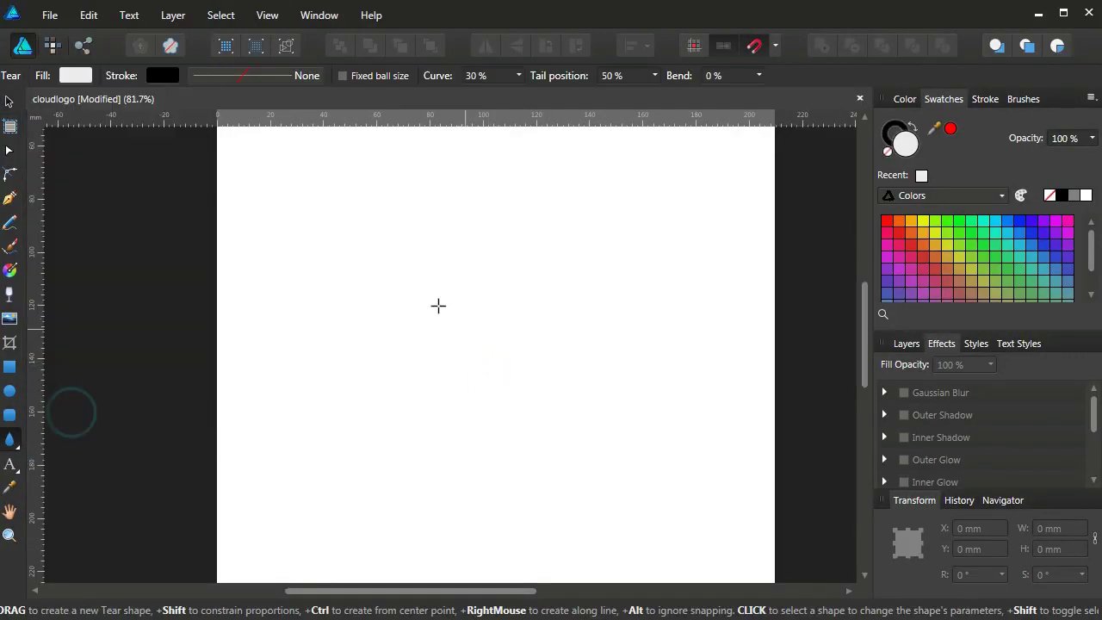
pyautogui.moveTo(411, 270)
pyautogui.mouseDown()
pyautogui.moveTo(545, 472)
pyautogui.moveTo(559, 471)
pyautogui.mouseUp()
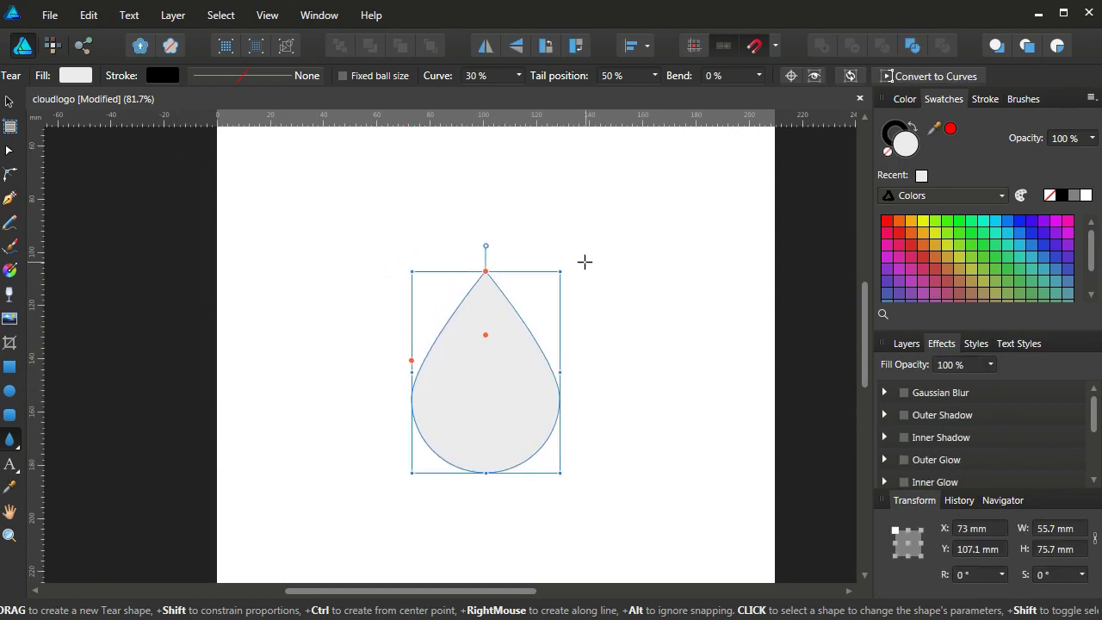
pyautogui.moveTo(563, 268); pyautogui.dragTo(568, 449)
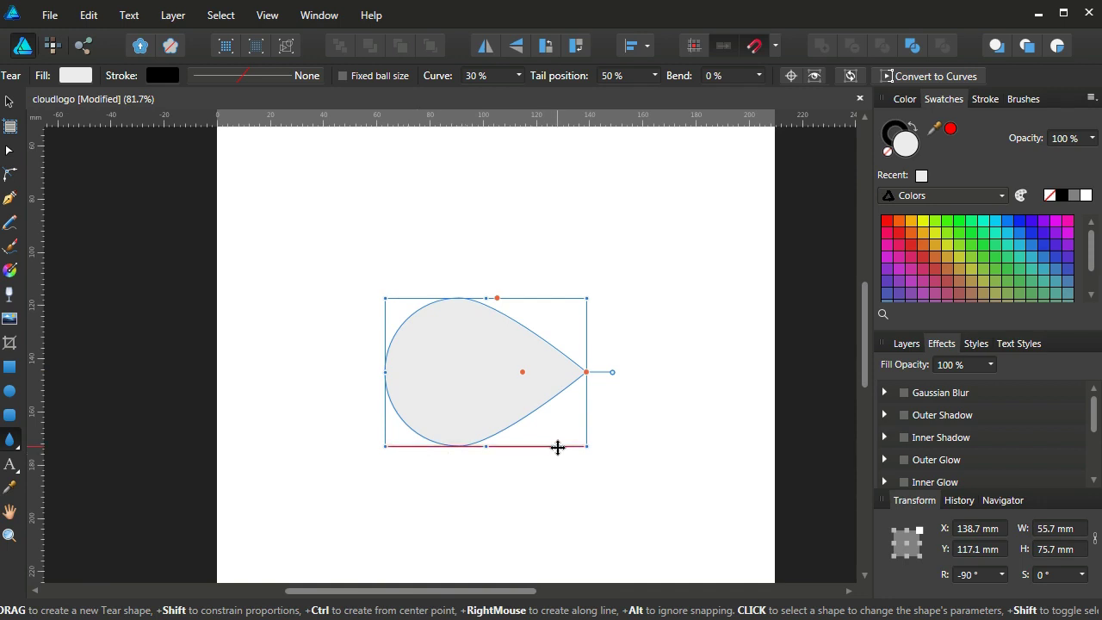
pyautogui.moveTo(584, 371); pyautogui.dragTo(587, 443)
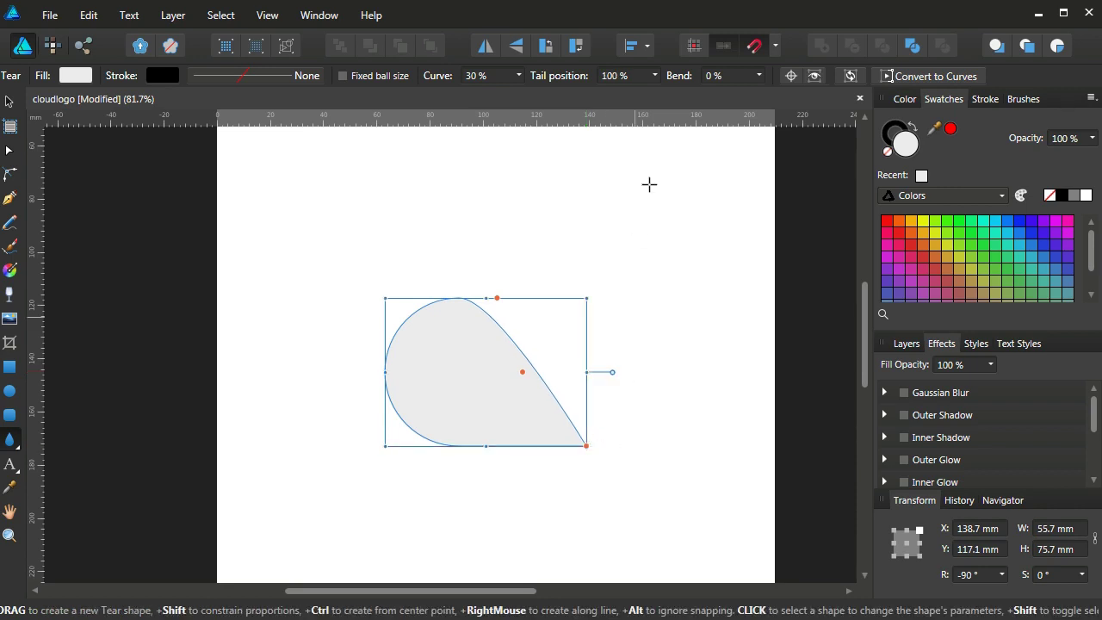
# - Reshape the tear to 100% bend and 78% curve for an S-tail and fuller top
pyautogui.click(586, 443)
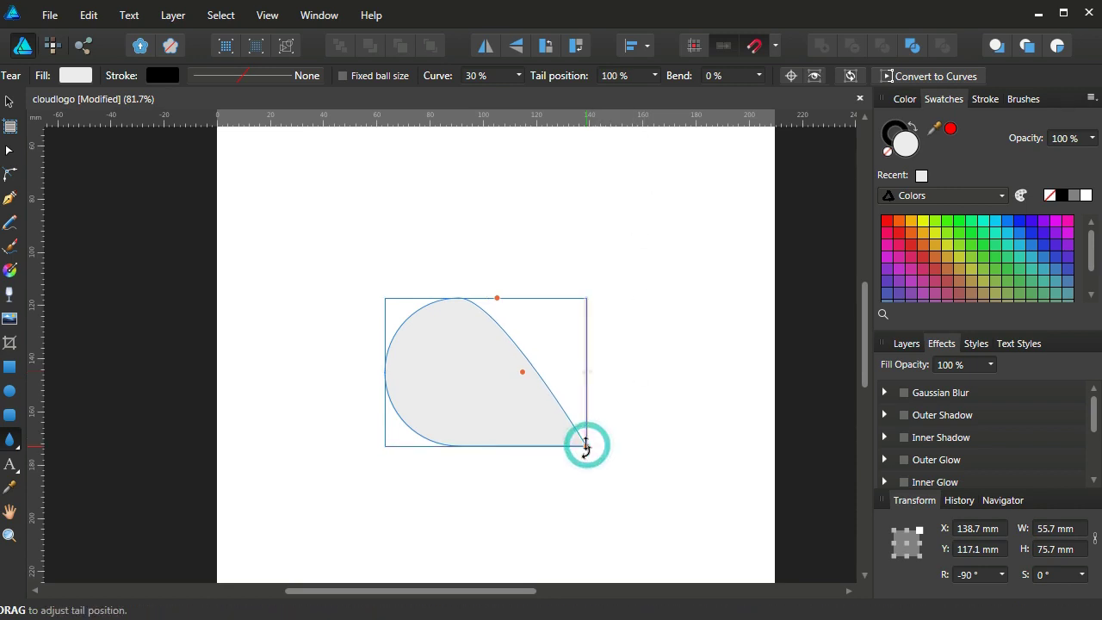
pyautogui.click(522, 370)
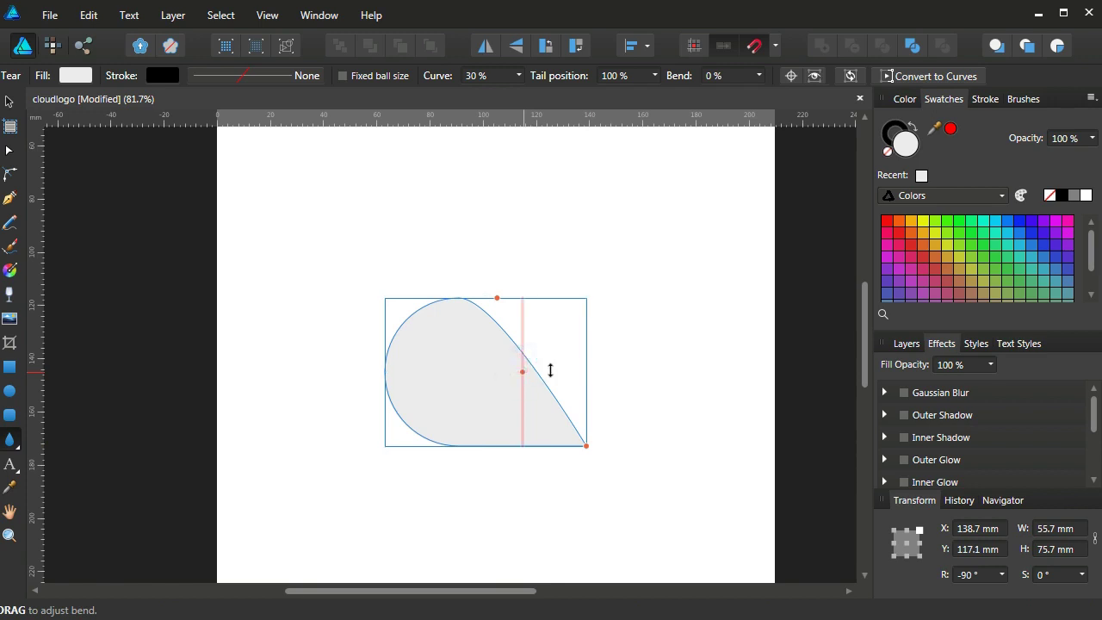
pyautogui.click(497, 296)
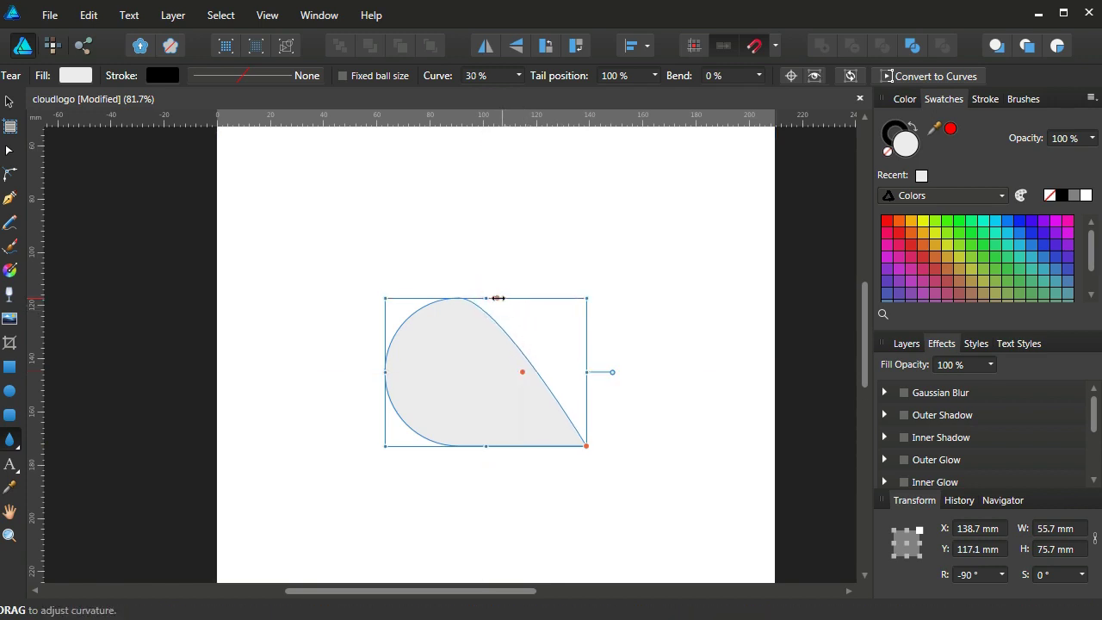
pyautogui.moveTo(484, 299); pyautogui.dragTo(484, 327)
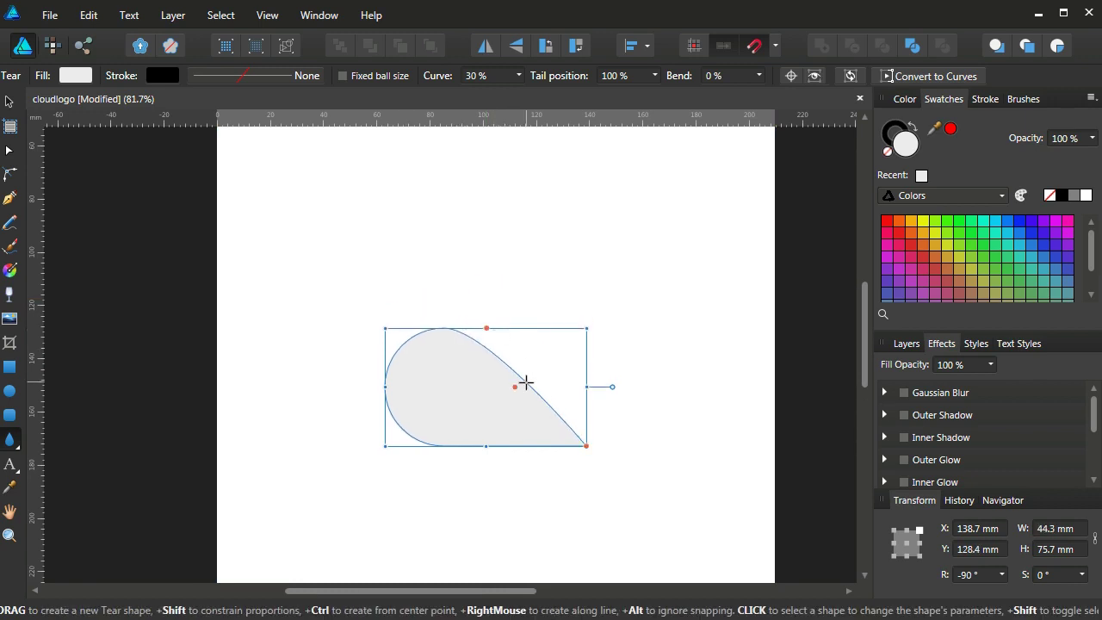
pyautogui.moveTo(515, 391); pyautogui.dragTo(414, 445)
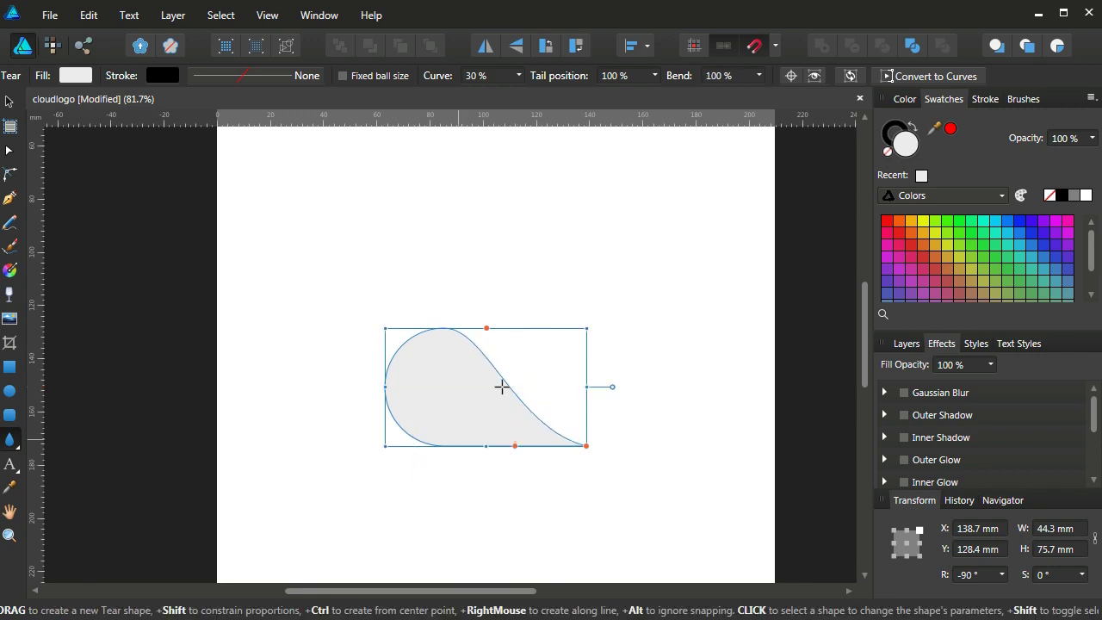
pyautogui.click(487, 327)
pyautogui.moveTo(487, 326); pyautogui.dragTo(547, 328)
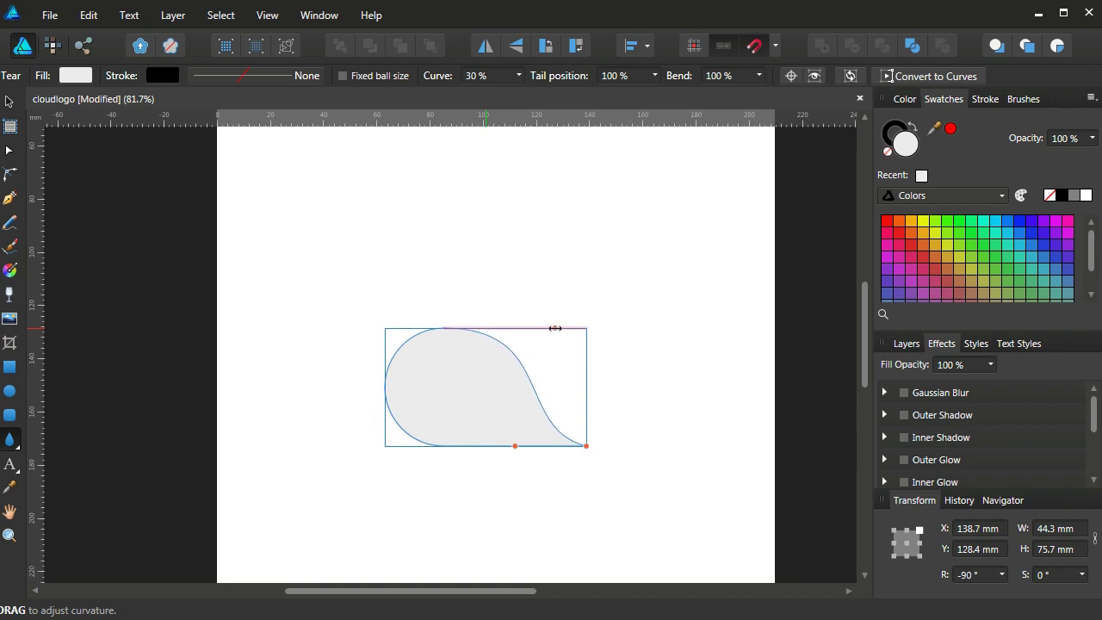
pyautogui.moveTo(555, 328); pyautogui.dragTo(555, 328)
# - Move the tear left to X 97 mm
pyautogui.click(9, 101)
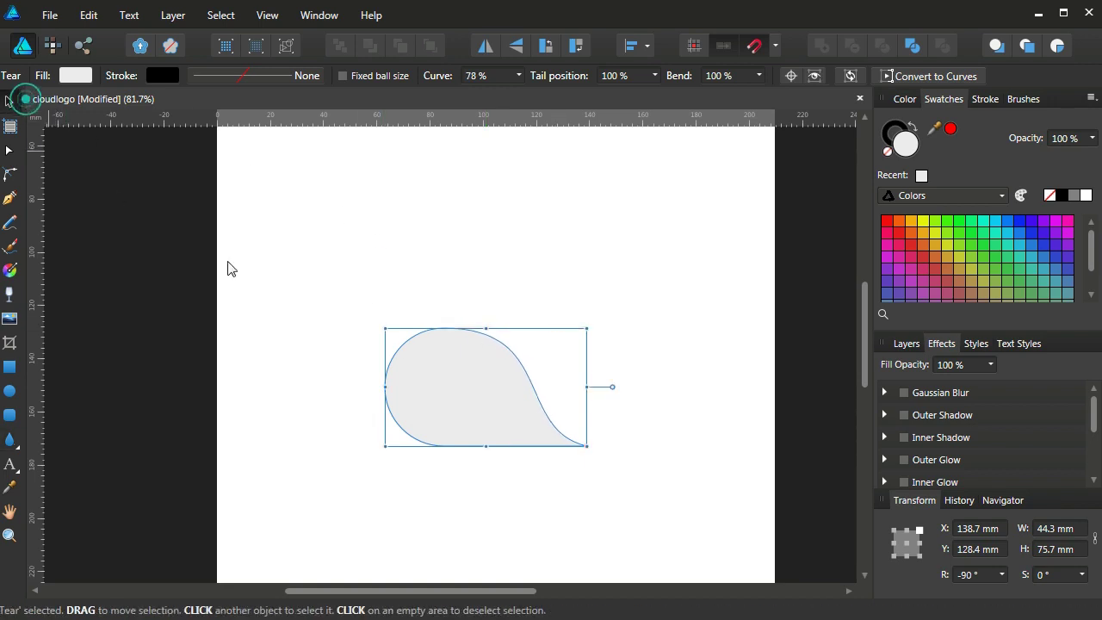
pyautogui.moveTo(476, 409); pyautogui.dragTo(376, 406)
pyautogui.click(598, 396)
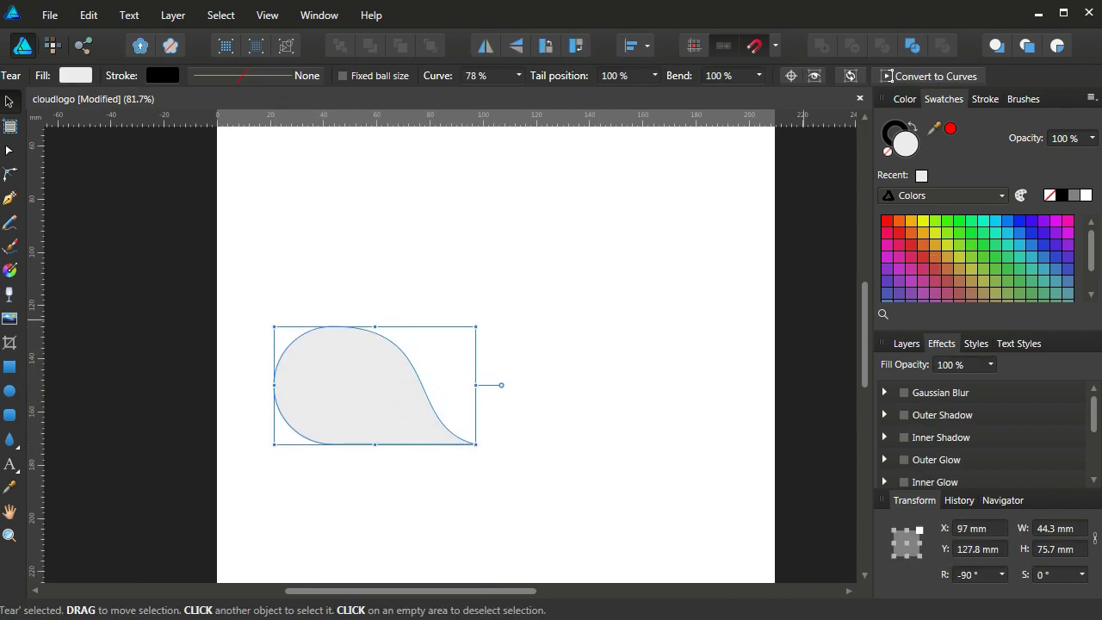
pyautogui.moveTo(1092, 250); pyautogui.dragTo(1091, 263)
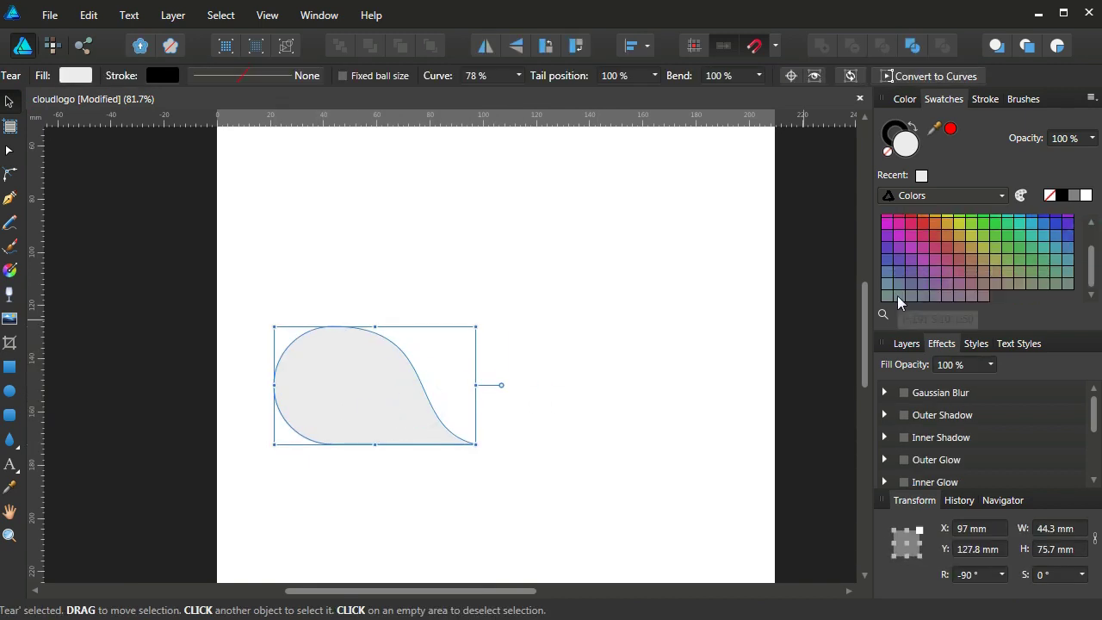
# - Fill the teardrop grey-teal and paste a duplicate of it in place
pyautogui.click(898, 295)
pyautogui.click(568, 370)
pyautogui.click(368, 391)
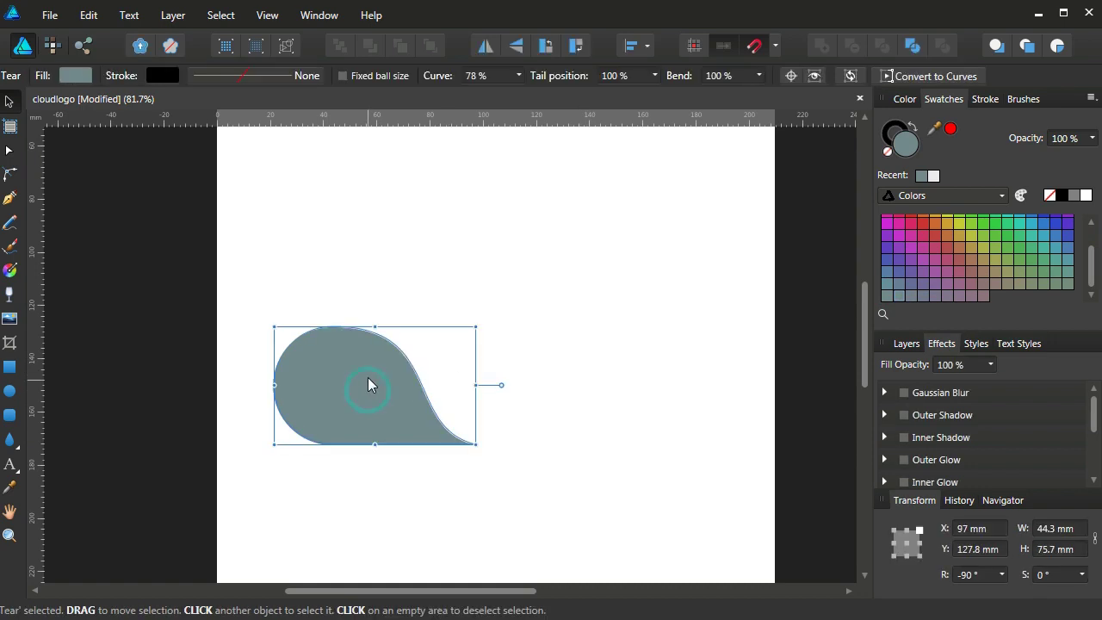
pyautogui.rightClick(365, 372)
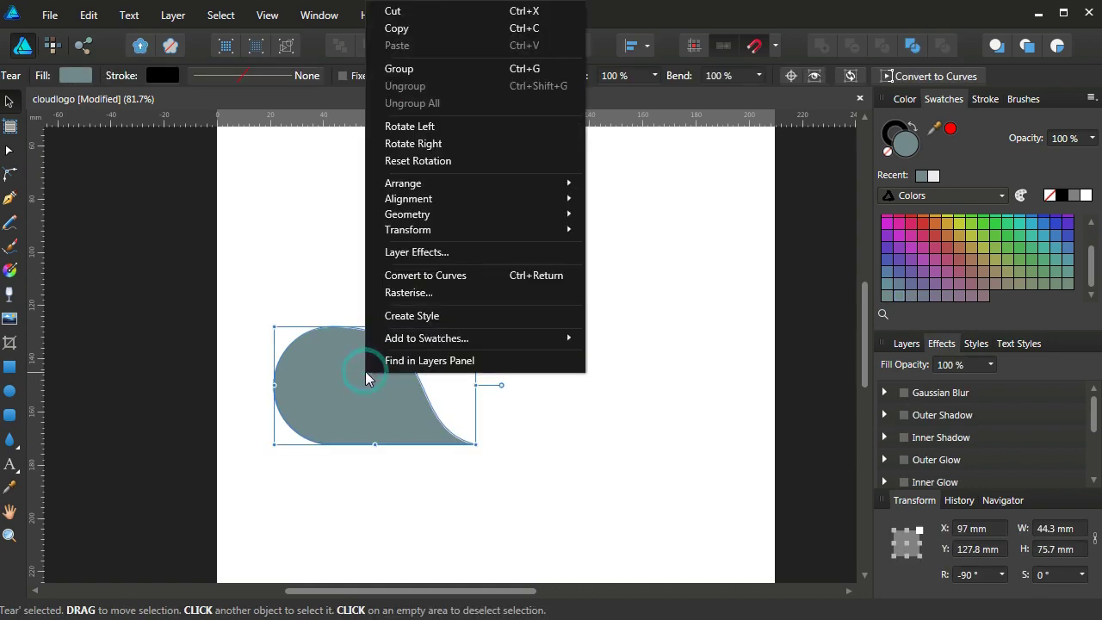
pyautogui.click(405, 32)
pyautogui.click(468, 243)
pyautogui.rightClick(468, 244)
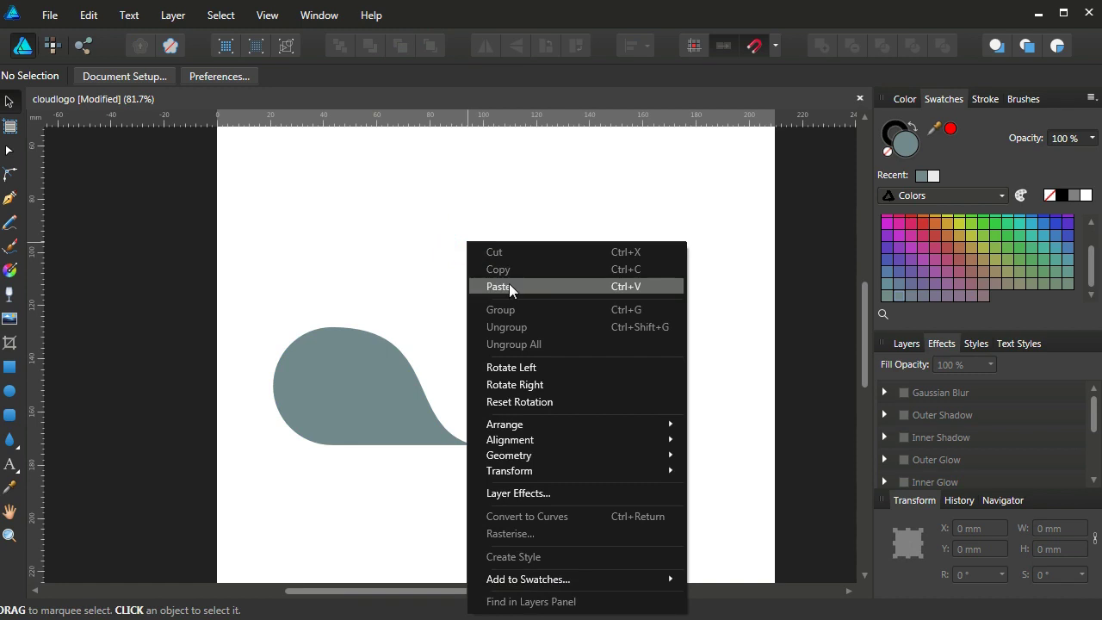
pyautogui.click(508, 289)
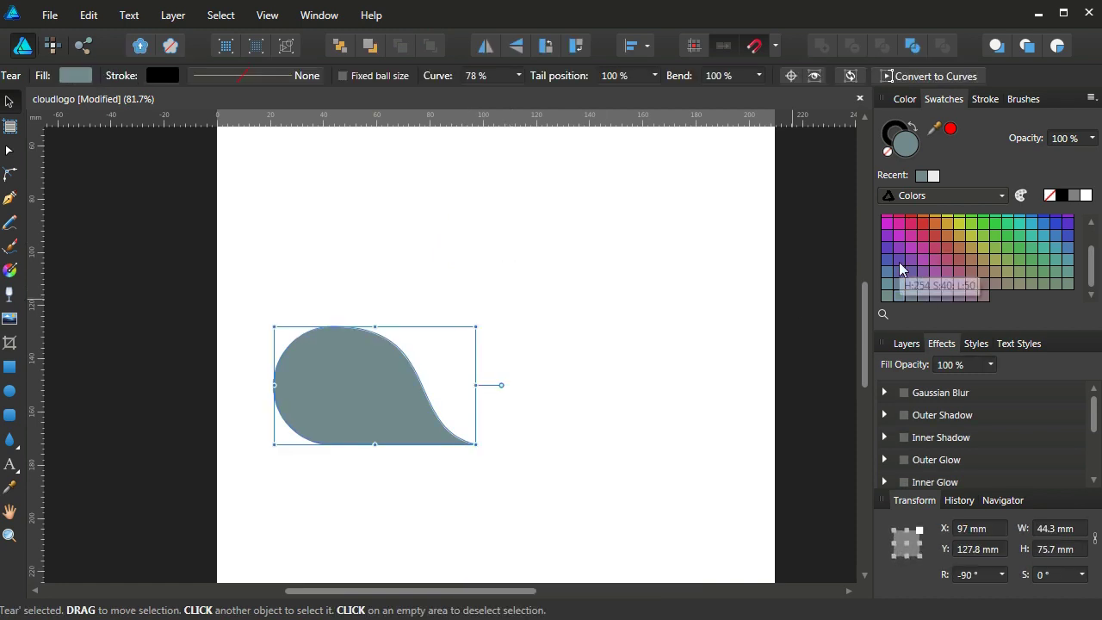
# - Colour the duplicate purple, shift it right, and send it behind the grey tear
pyautogui.click(898, 260)
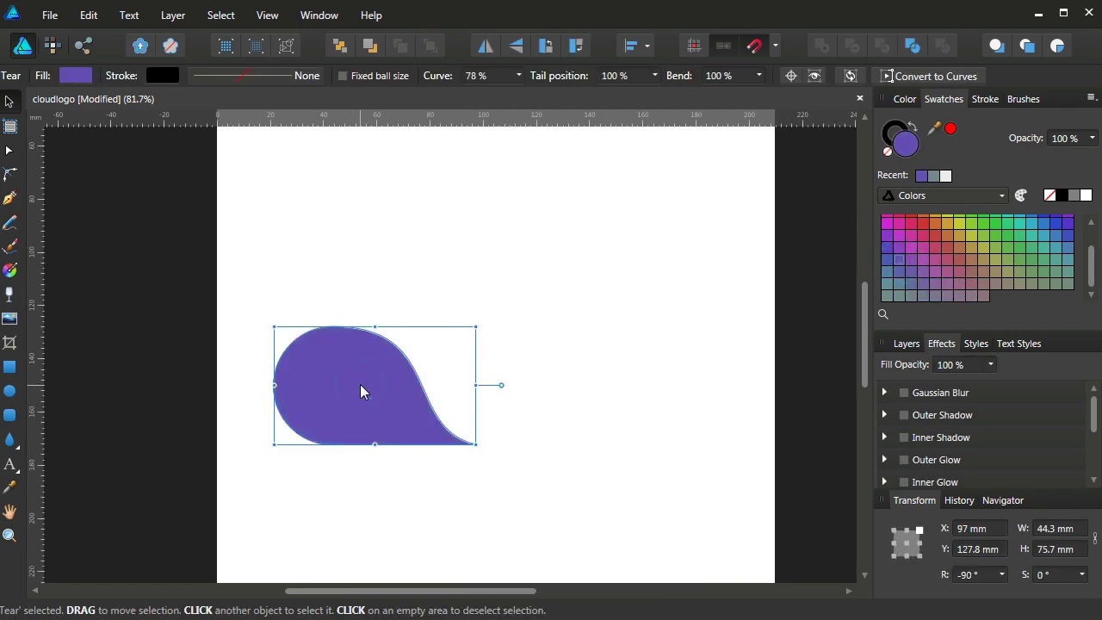
pyautogui.moveTo(361, 384); pyautogui.dragTo(394, 384)
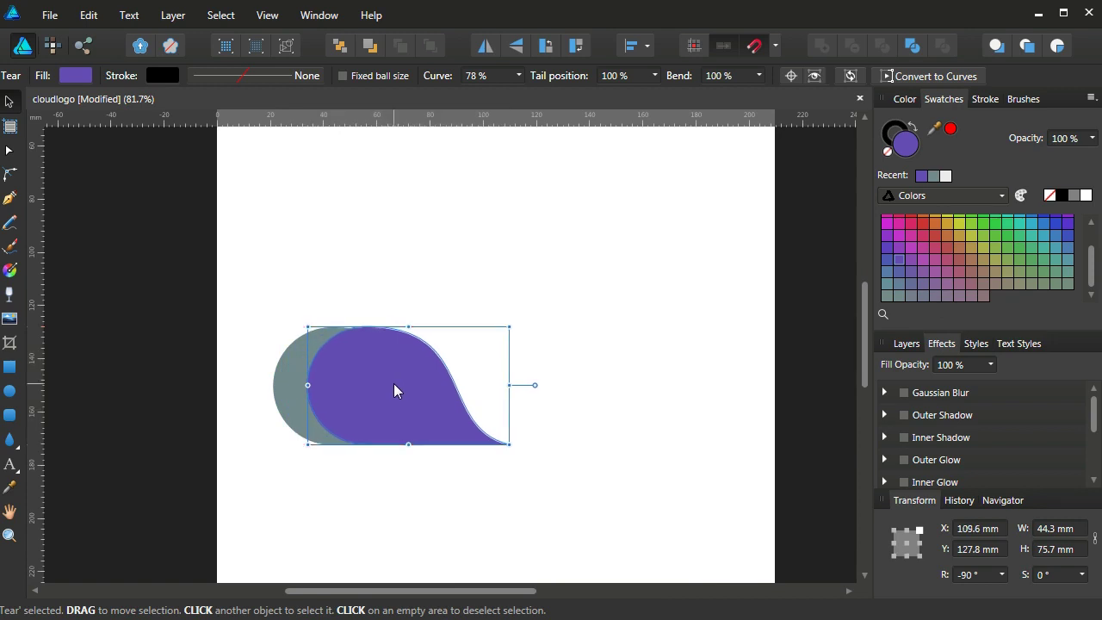
pyautogui.rightClick(394, 389)
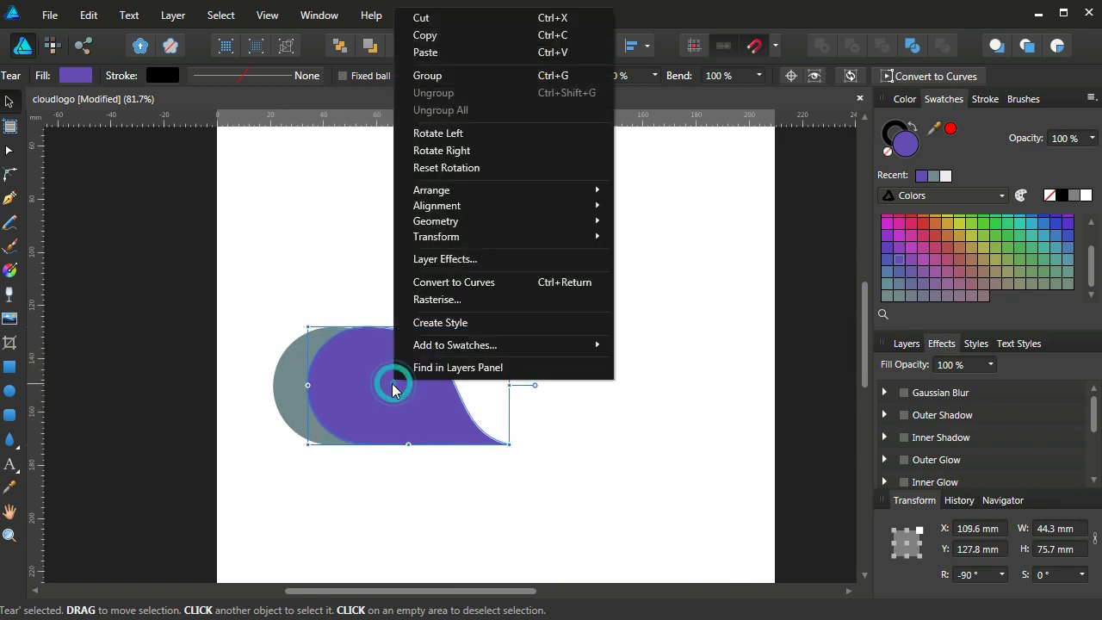
pyautogui.click(512, 192)
pyautogui.click(660, 244)
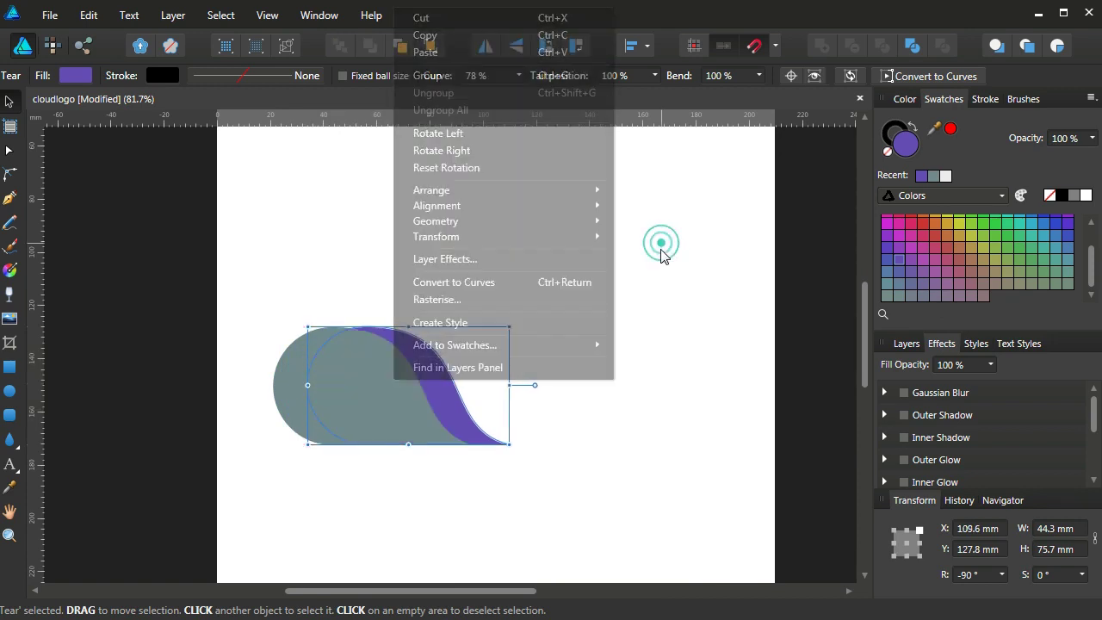
# - Enlarge the purple copy to 63.8 × 94.2 mm
pyautogui.moveTo(410, 326); pyautogui.dragTo(410, 296)
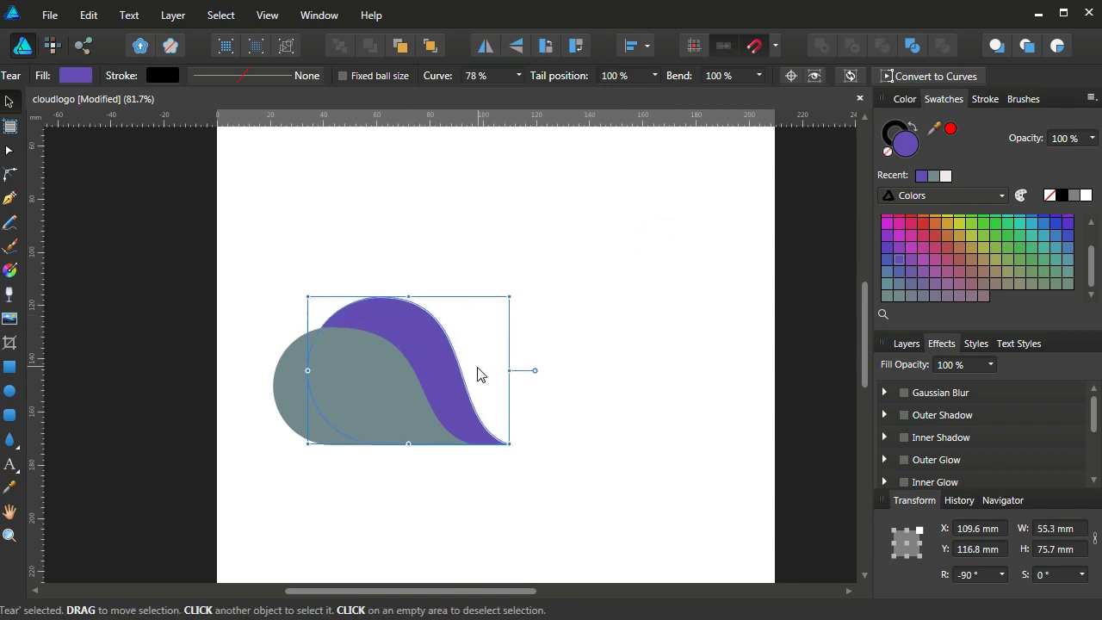
pyautogui.moveTo(508, 370); pyautogui.dragTo(570, 370)
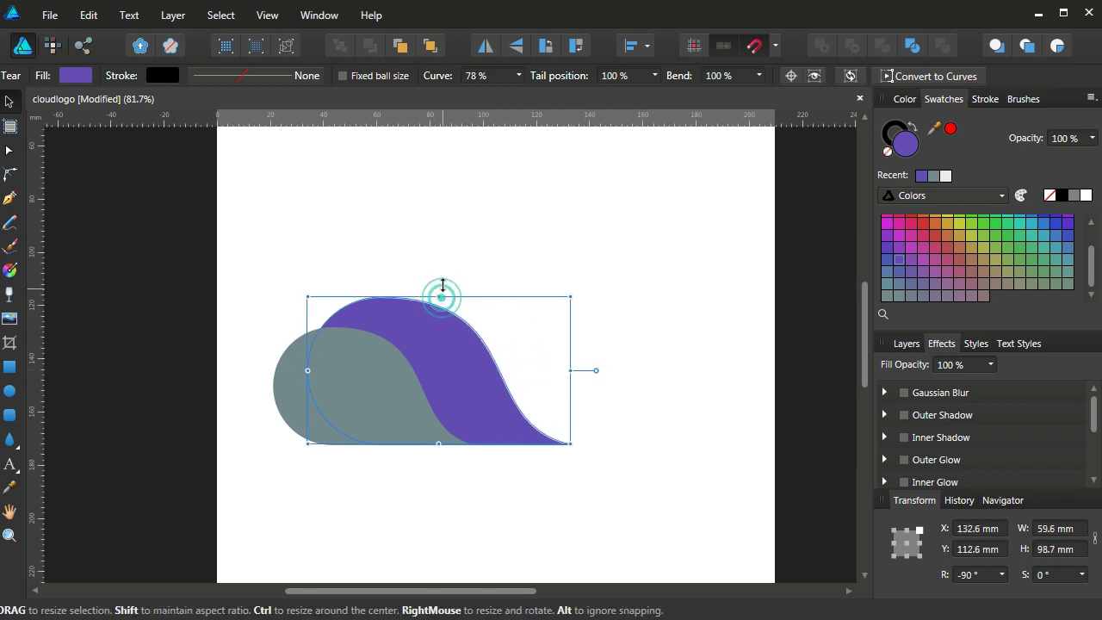
pyautogui.moveTo(438, 296); pyautogui.dragTo(438, 274)
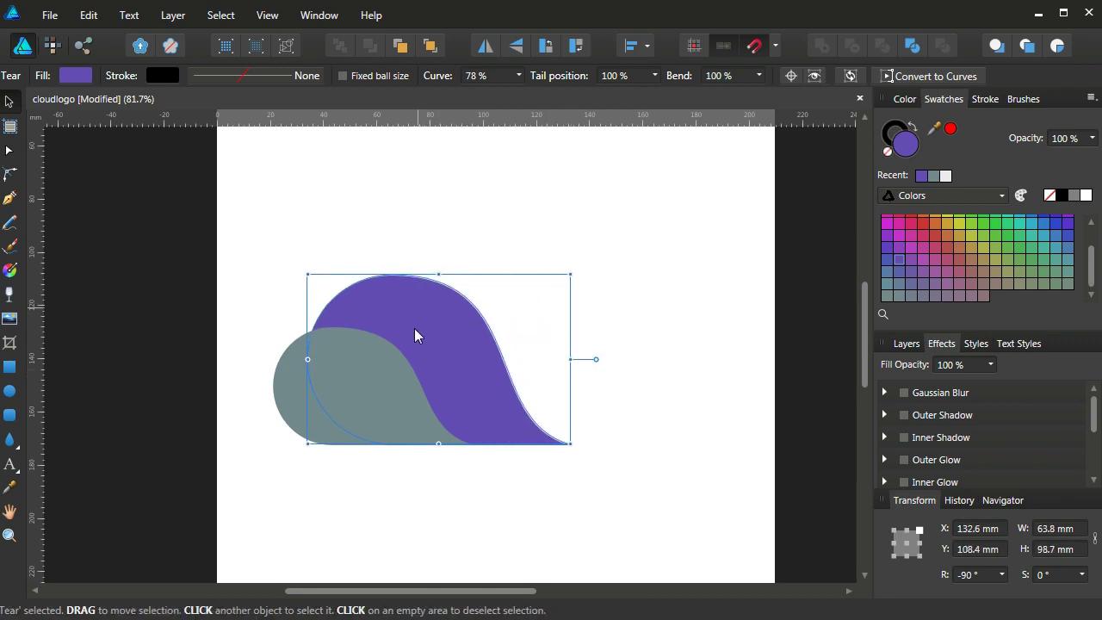
pyautogui.moveTo(309, 358); pyautogui.dragTo(319, 358)
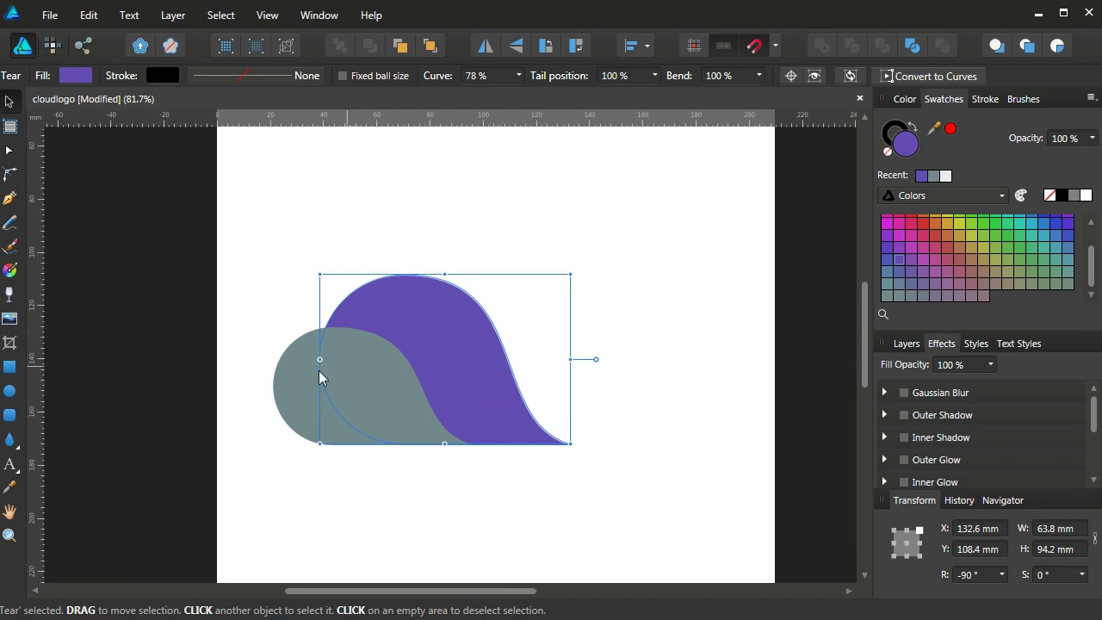
# - Paste a duplicate of the light grey tear
pyautogui.click(309, 407)
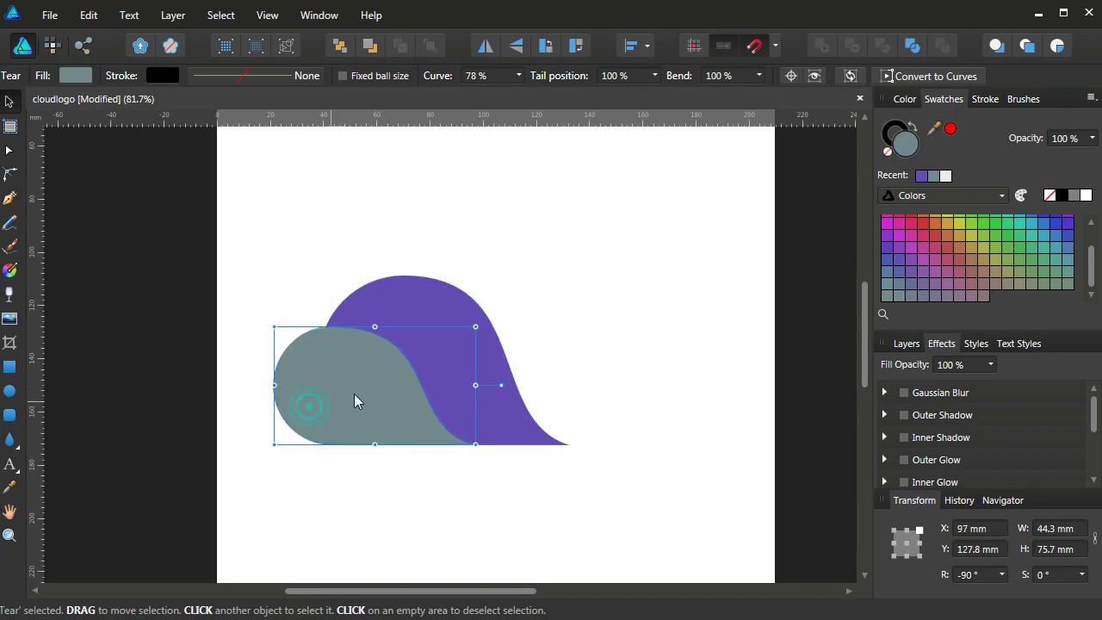
pyautogui.rightClick(348, 387)
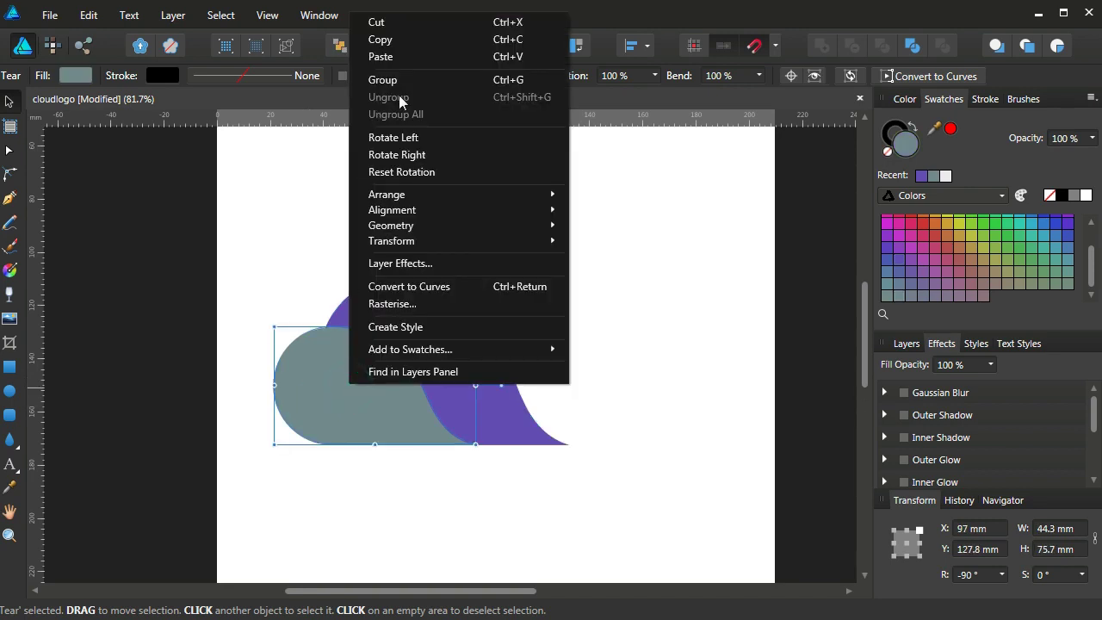
pyautogui.moveTo(386, 195)
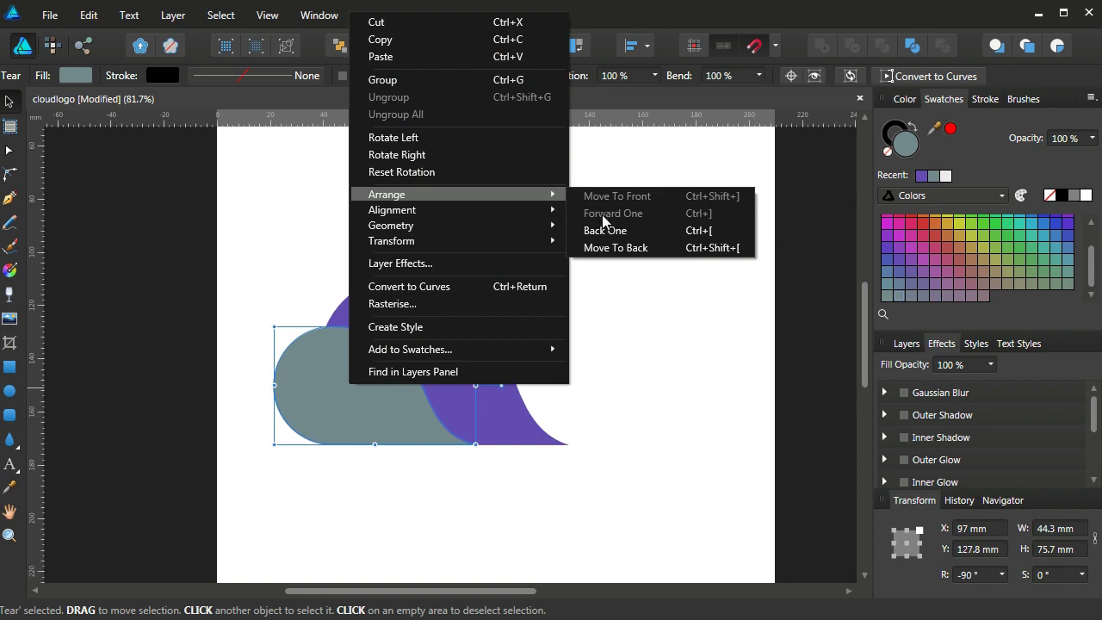
pyautogui.click(679, 405)
pyautogui.click(400, 422)
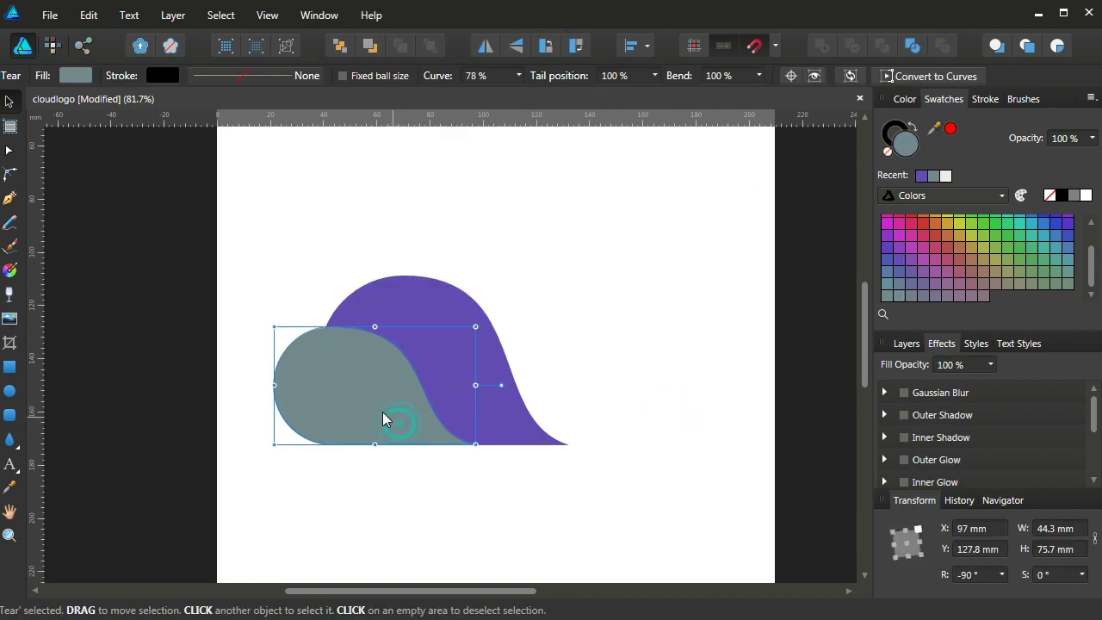
pyautogui.rightClick(382, 411)
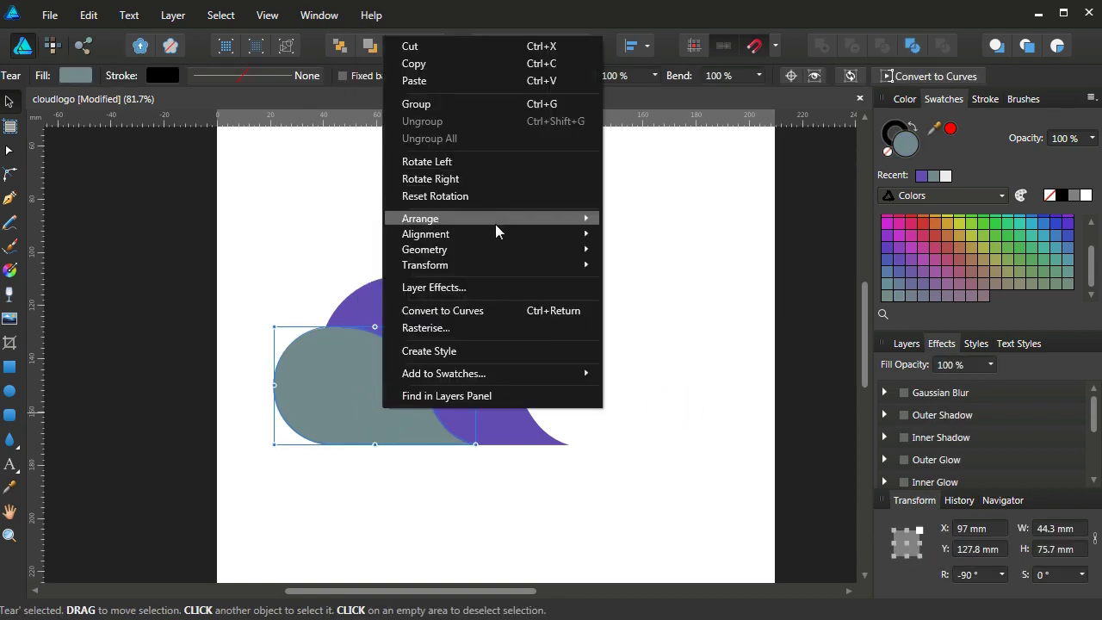
pyautogui.click(421, 64)
pyautogui.click(591, 335)
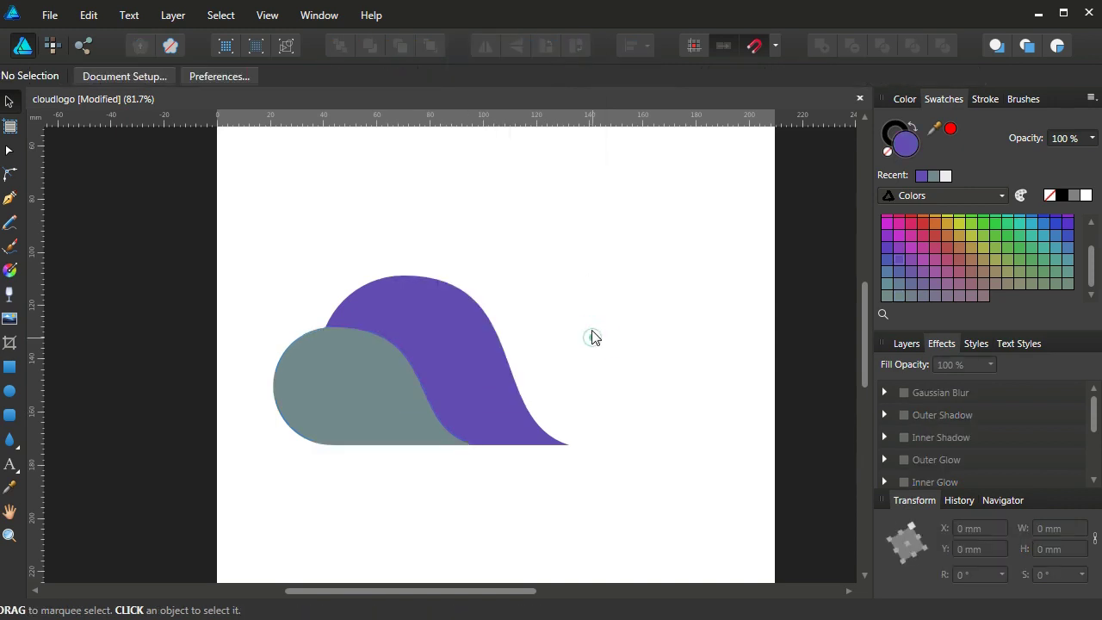
pyautogui.rightClick(587, 253)
pyautogui.click(616, 296)
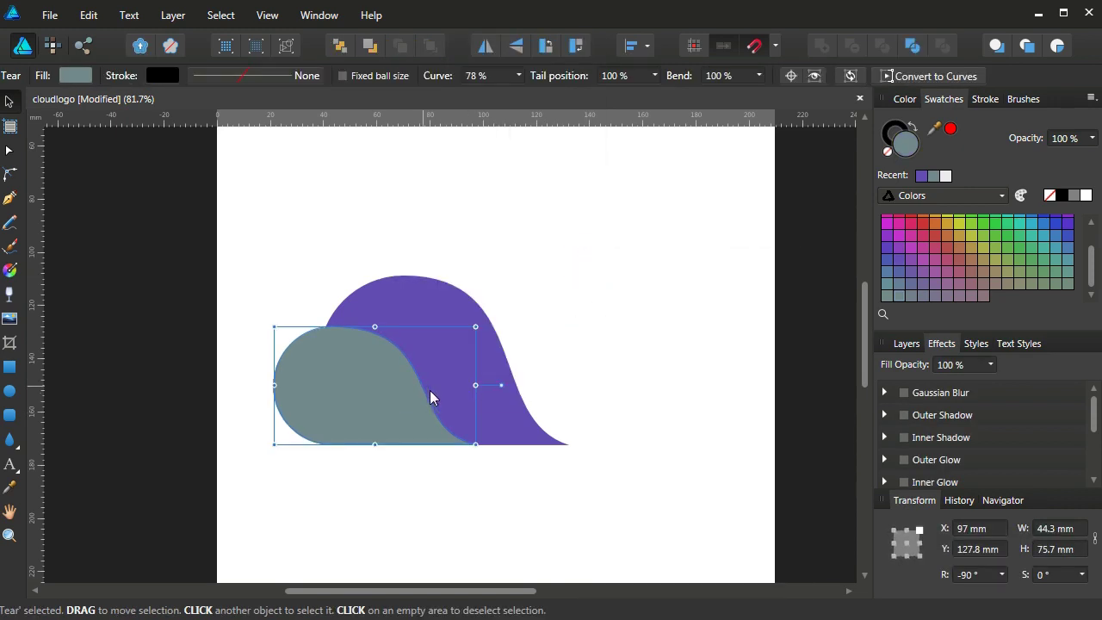
# - Darken the duplicate's fill to dark grey and nudge it slightly right
pyautogui.moveTo(1089, 273); pyautogui.dragTo(1090, 245)
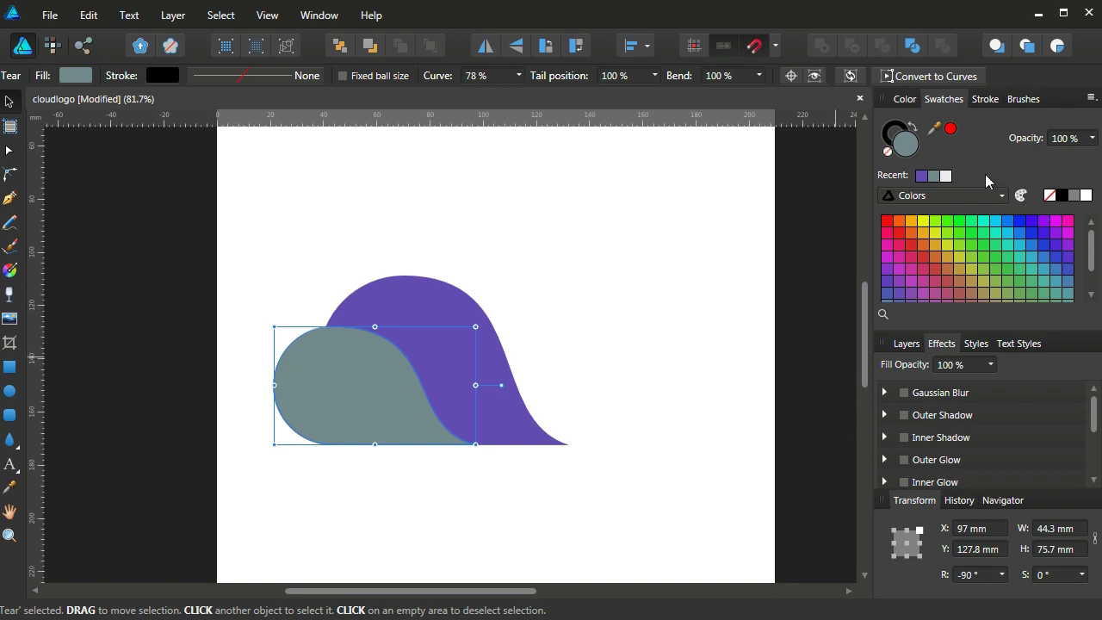
pyautogui.doubleClick(905, 143)
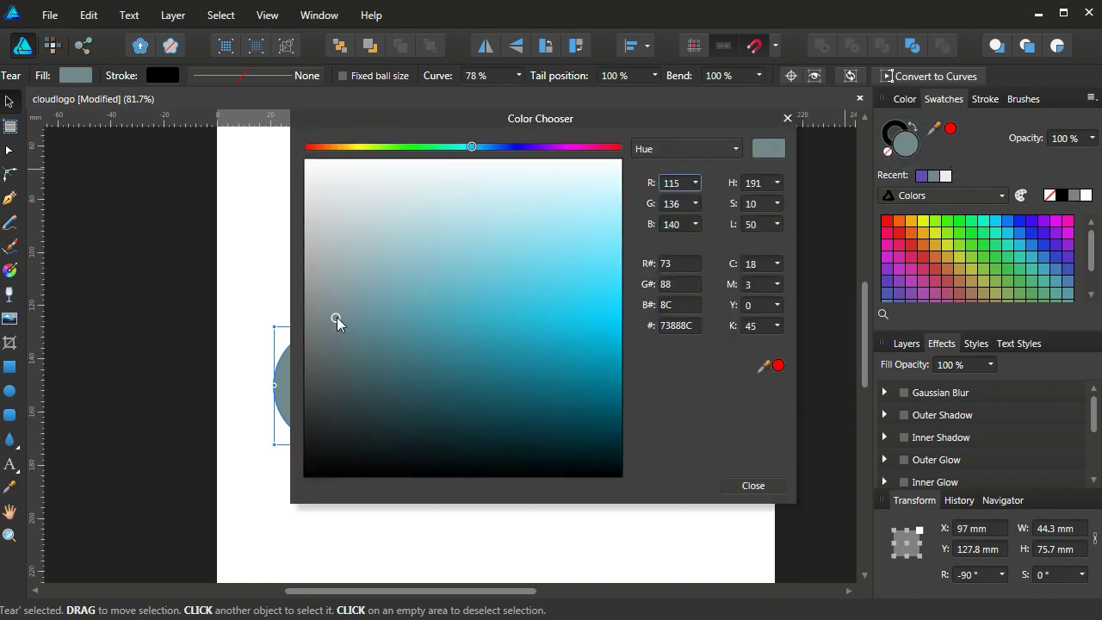
pyautogui.moveTo(336, 317)
pyautogui.mouseDown()
pyautogui.moveTo(347, 387)
pyautogui.moveTo(386, 397)
pyautogui.mouseUp()
pyautogui.click(769, 483)
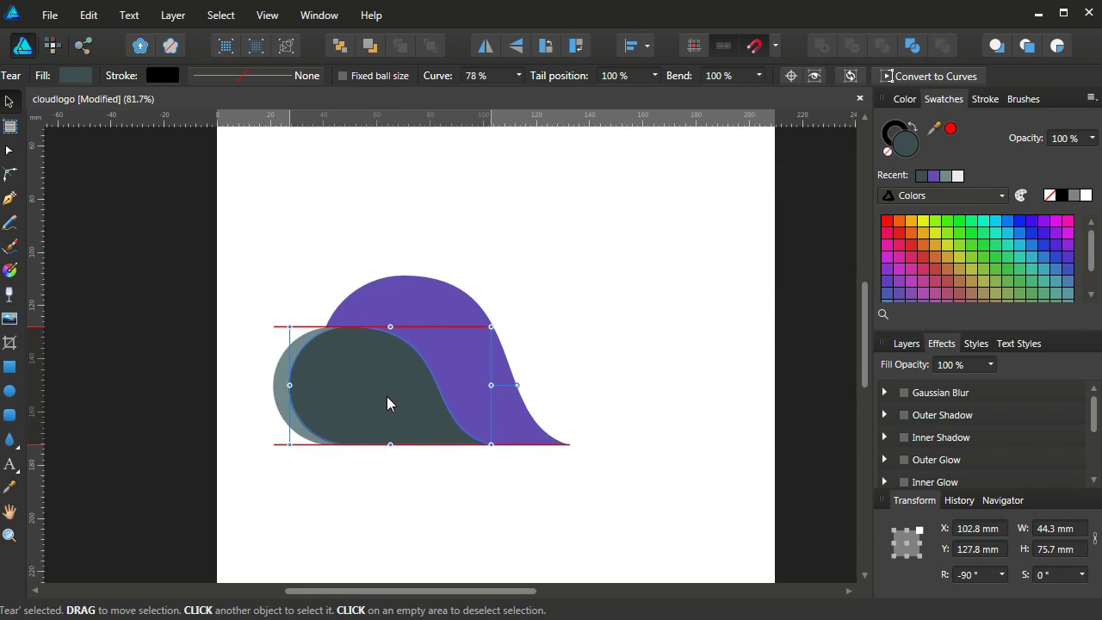
pyautogui.hotkey('ctrl', 'z')
# - Bring the light grey tear in front of its dark grey shadow copy
pyautogui.click(332, 492)
pyautogui.click(280, 403)
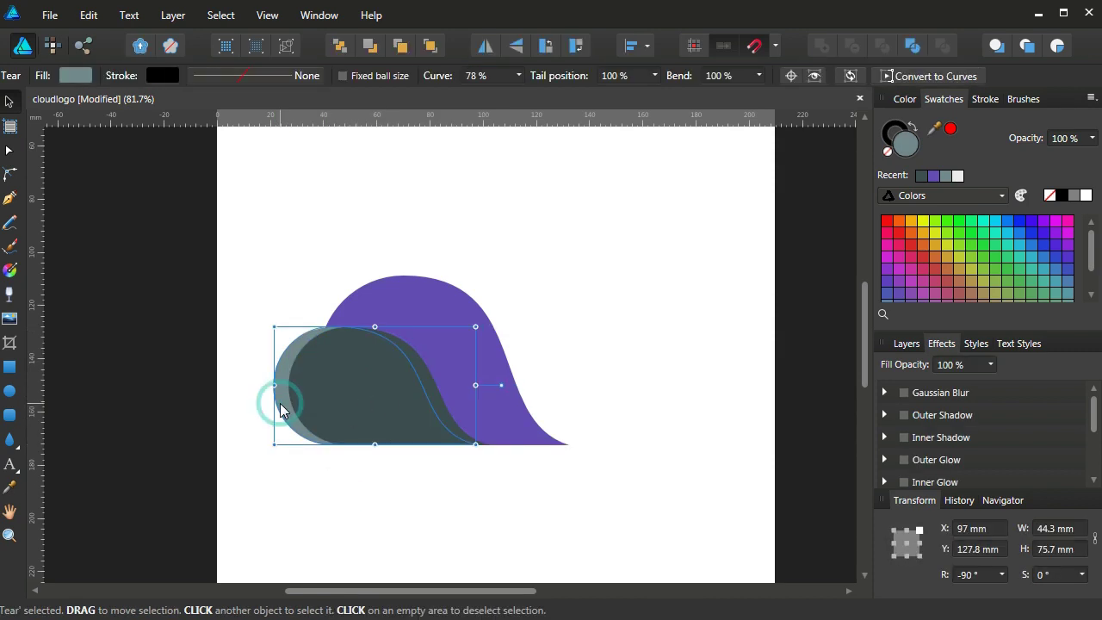
pyautogui.rightClick(280, 401)
pyautogui.click(380, 204)
pyautogui.click(566, 213)
pyautogui.click(623, 331)
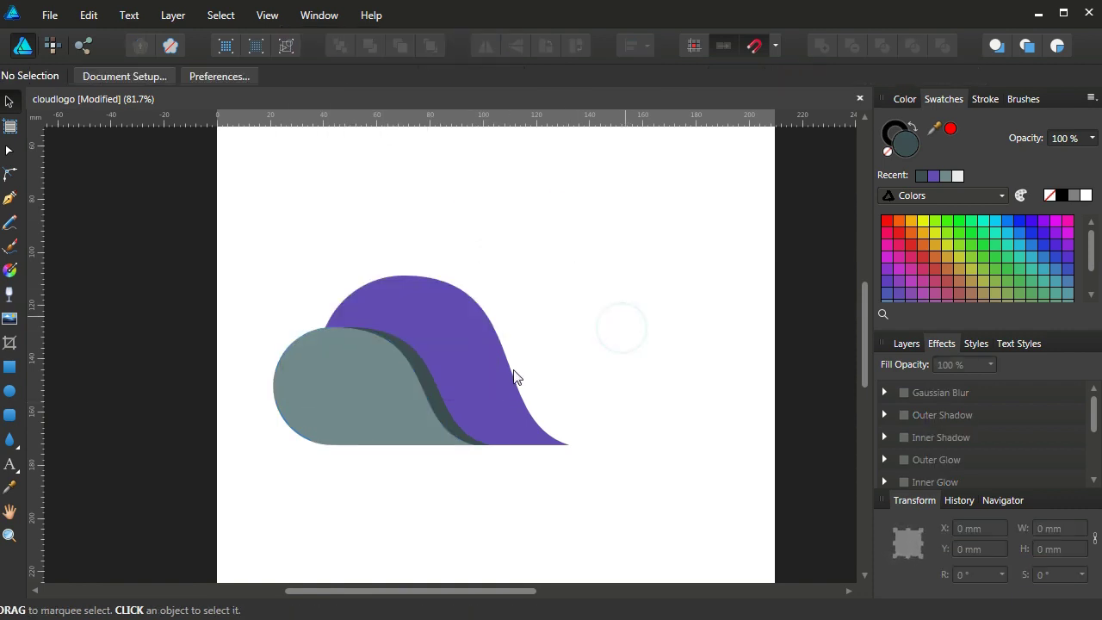
pyautogui.click(486, 405)
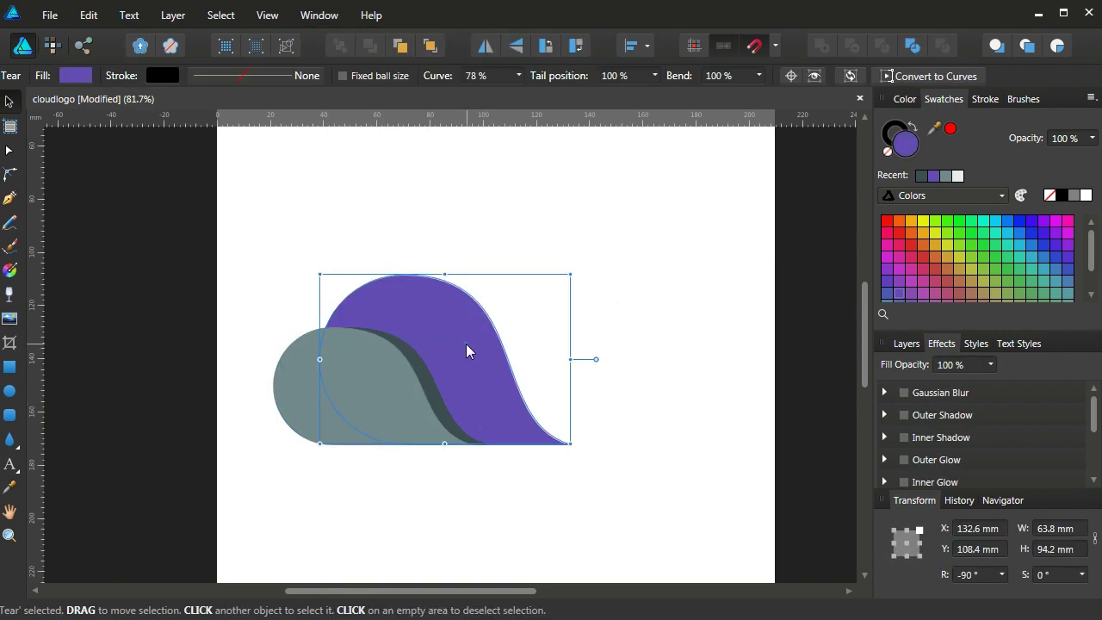
# - Paste a duplicate of the purple tear and shift it slightly right
pyautogui.rightClick(465, 344)
pyautogui.click(508, 28)
pyautogui.click(591, 256)
pyautogui.rightClick(560, 251)
pyautogui.click(599, 296)
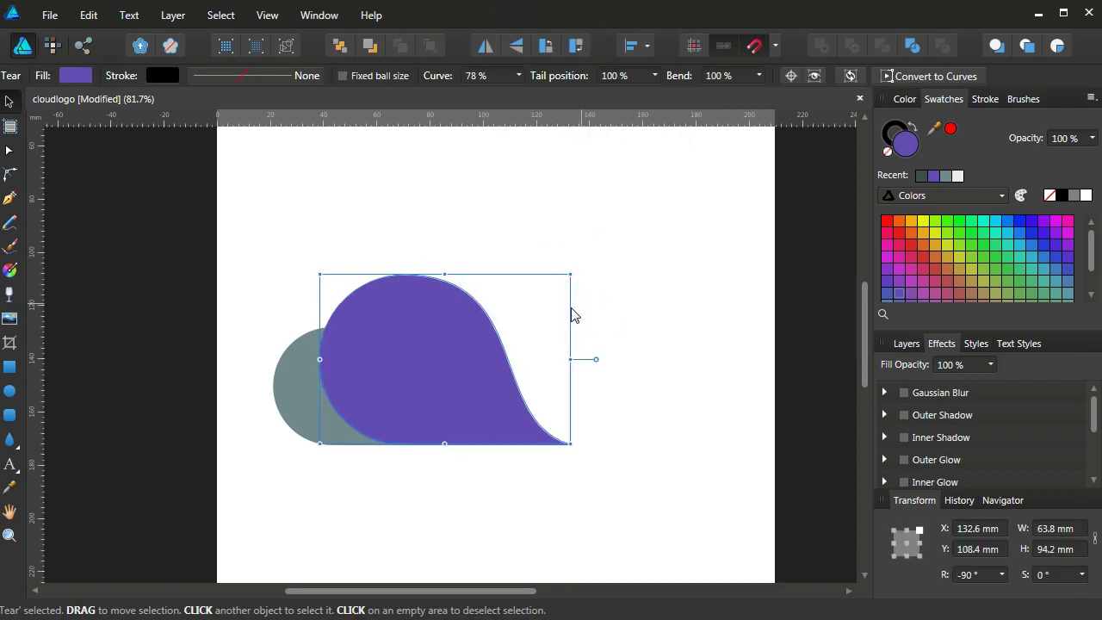
pyautogui.moveTo(474, 351); pyautogui.dragTo(488, 345)
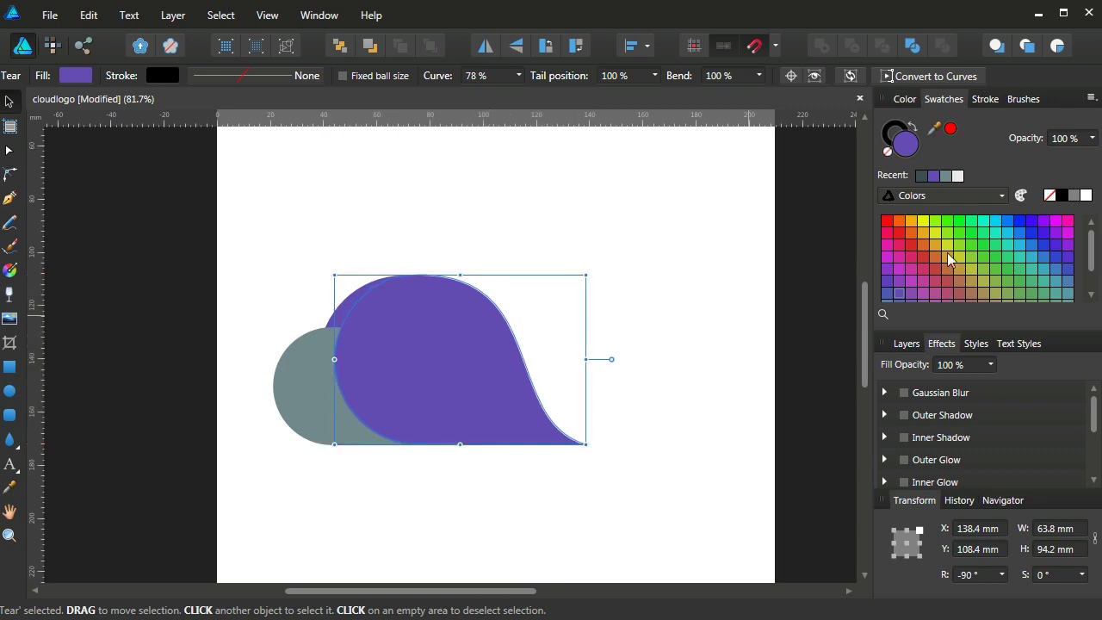
# - Darken the duplicate's fill to 4A3A7E and send it to the very back
pyautogui.doubleClick(904, 147)
pyautogui.moveTo(435, 316); pyautogui.dragTo(421, 361)
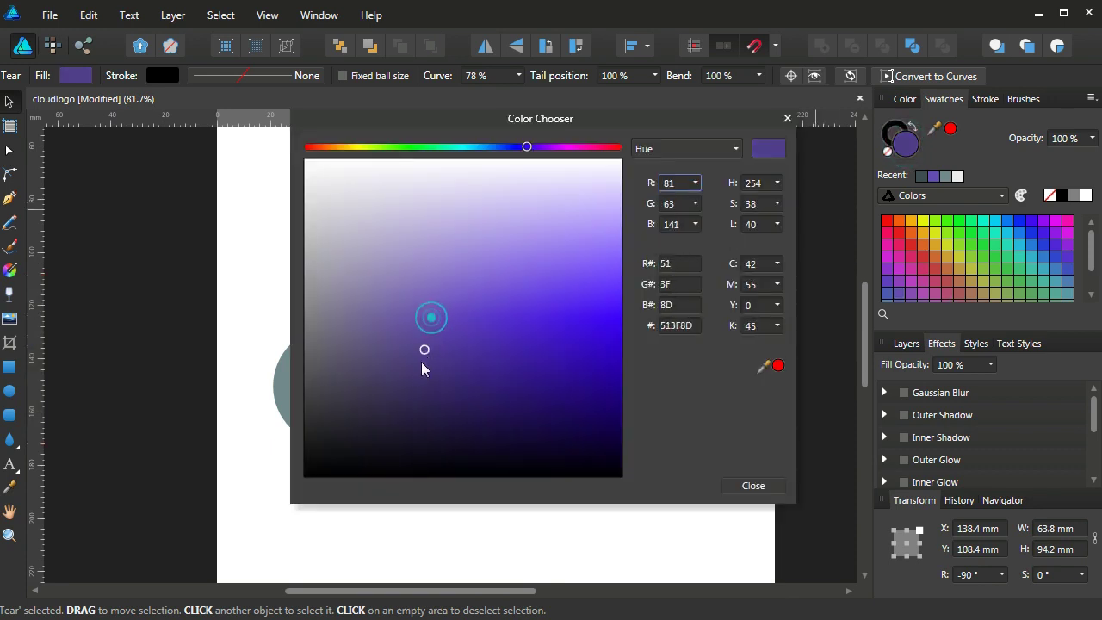
pyautogui.click(738, 487)
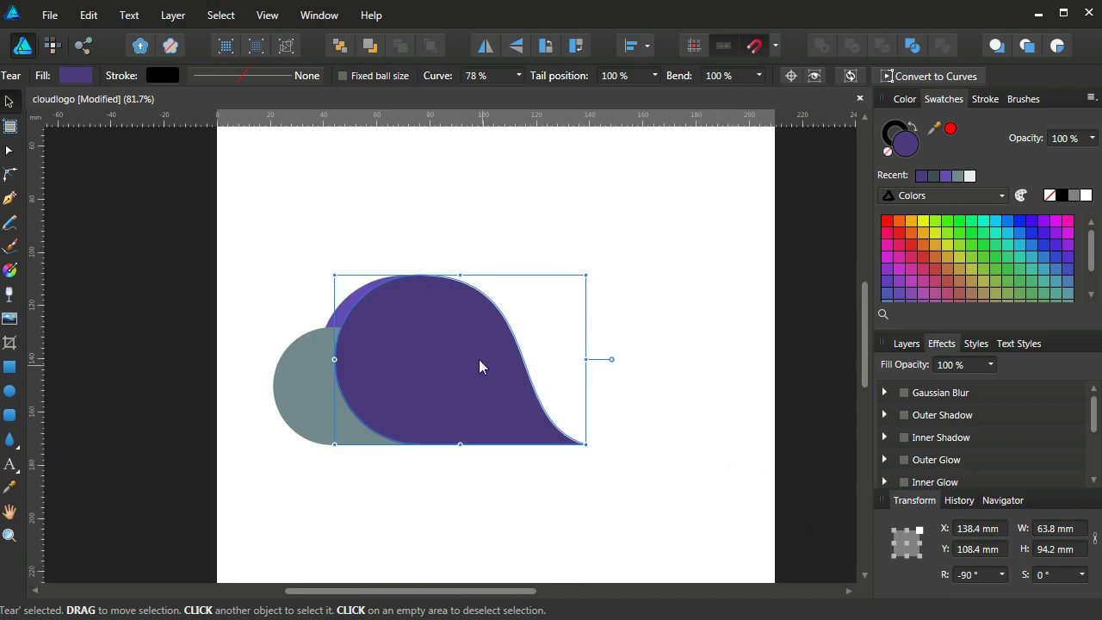
pyautogui.rightClick(478, 358)
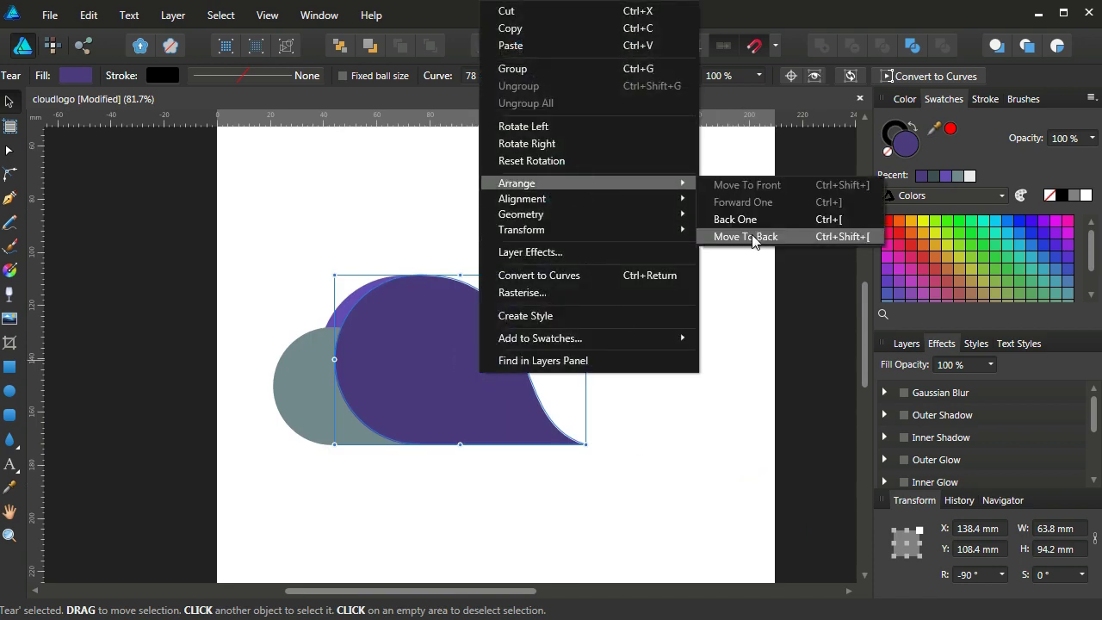
pyautogui.click(747, 234)
pyautogui.click(649, 321)
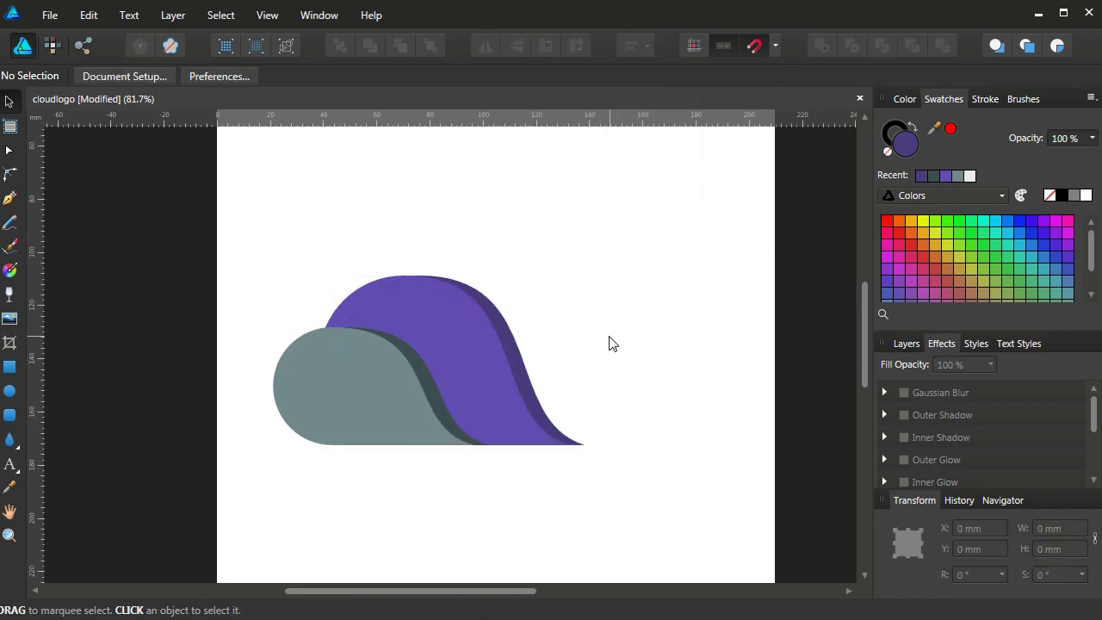
# - Paste a third purple tear, move it to the right, and send it behind the others
pyautogui.click(451, 354)
pyautogui.rightClick(453, 338)
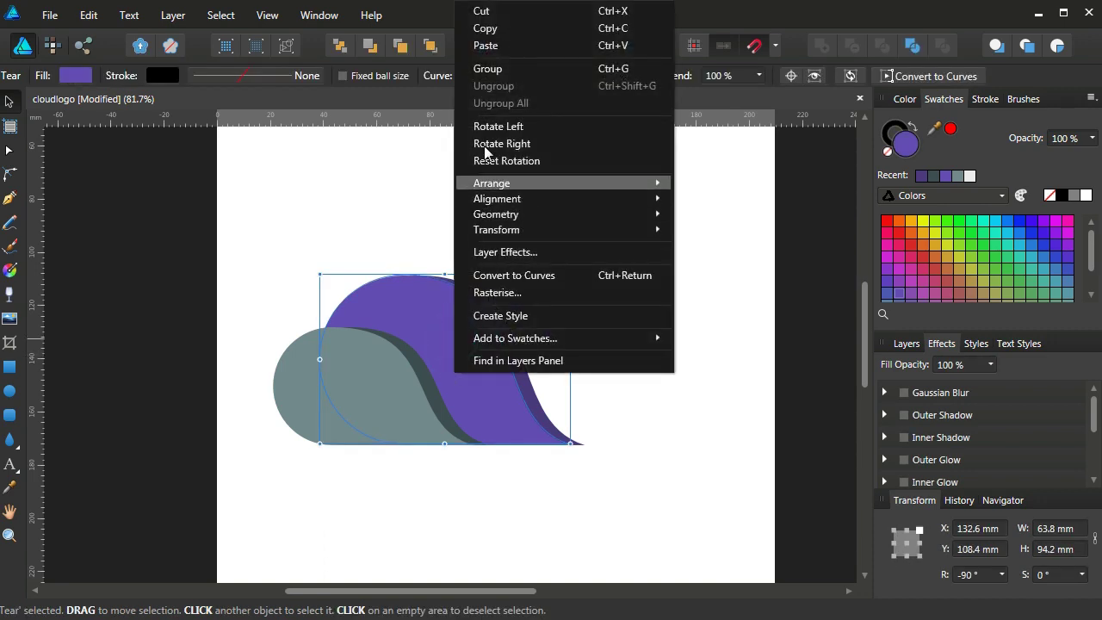
pyautogui.click(504, 27)
pyautogui.click(626, 264)
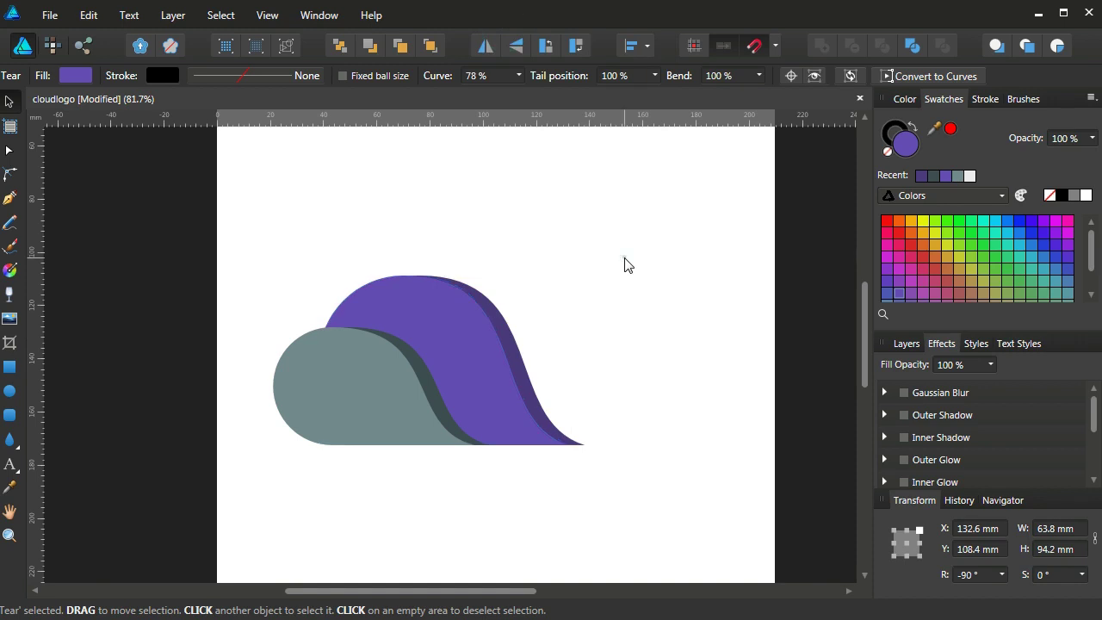
pyautogui.rightClick(623, 234)
pyautogui.click(677, 284)
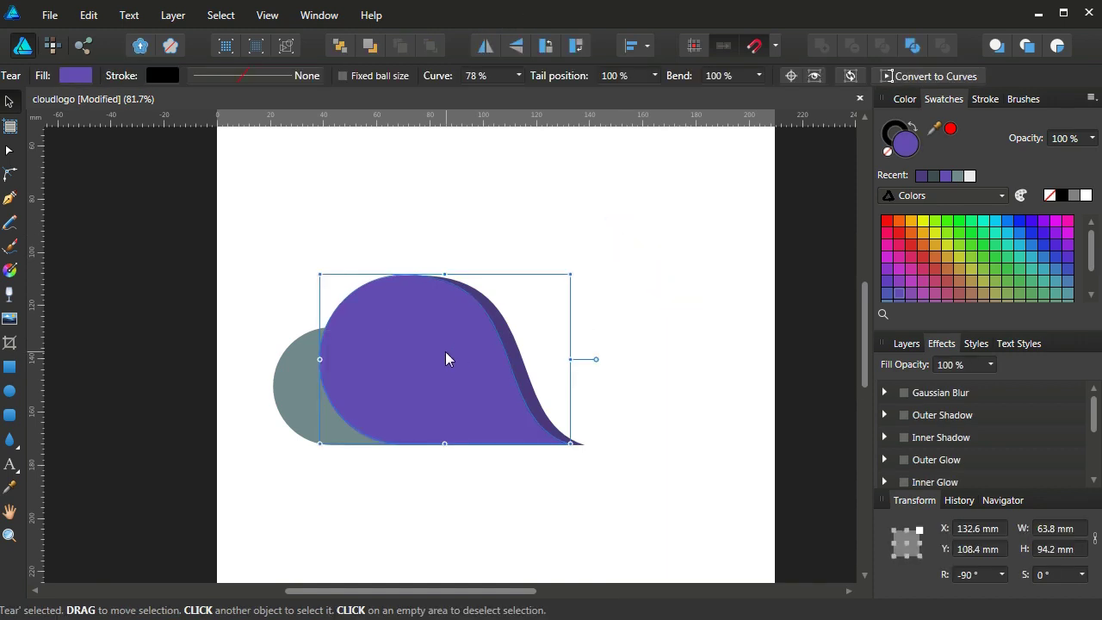
pyautogui.moveTo(445, 359); pyautogui.dragTo(560, 356)
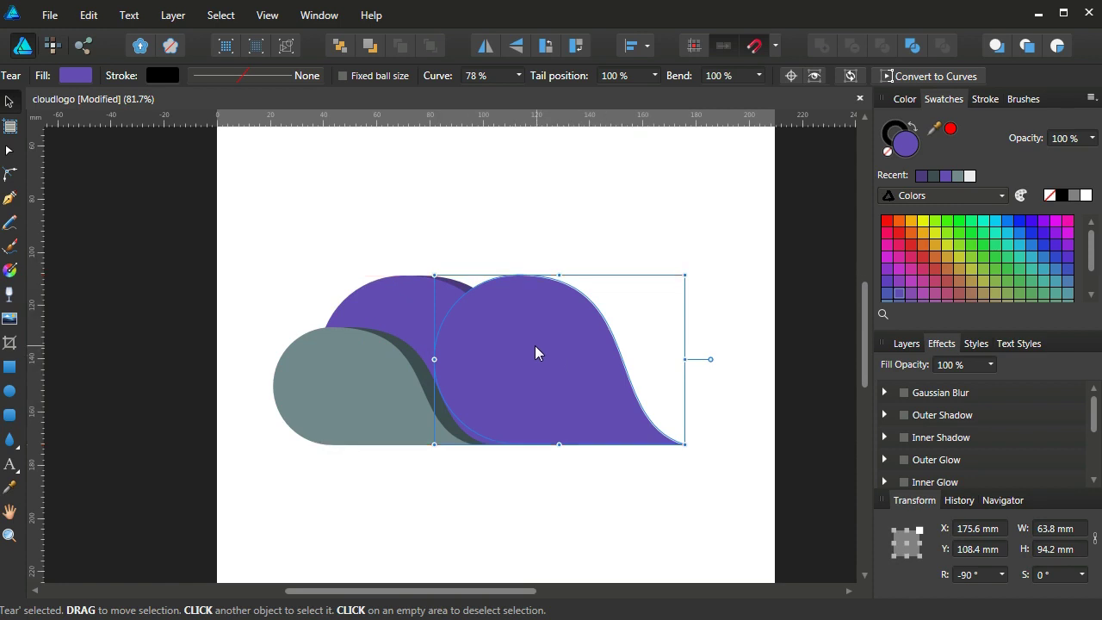
pyautogui.rightClick(535, 347)
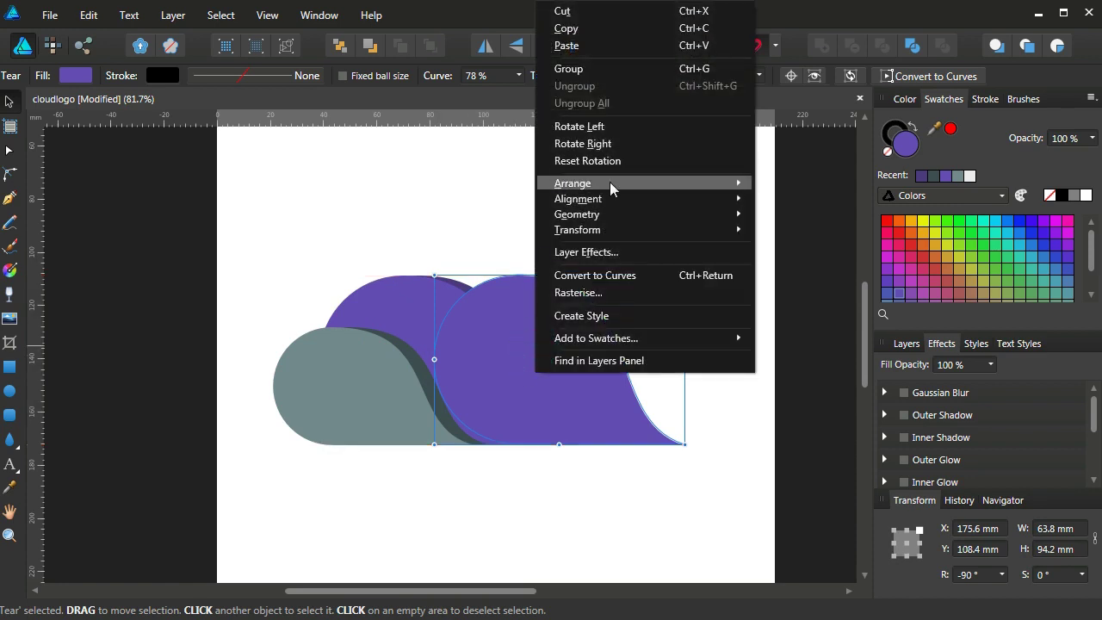
pyautogui.click(801, 234)
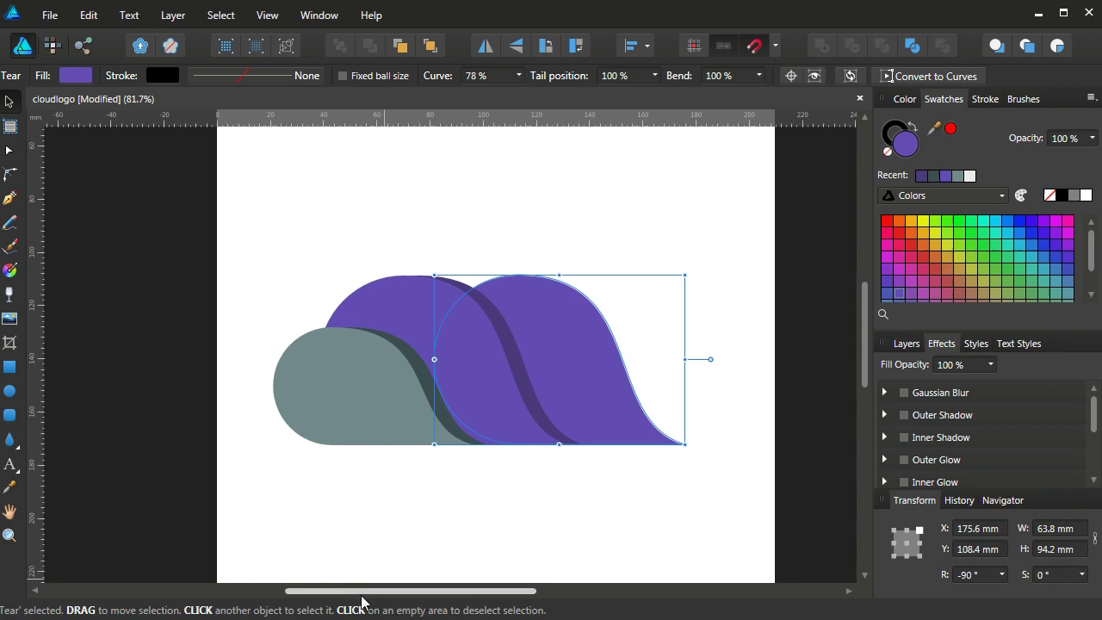
# - Enlarge the new purple tear to 81.6 × 115.9 mm
pyautogui.moveTo(361, 599); pyautogui.dragTo(397, 600)
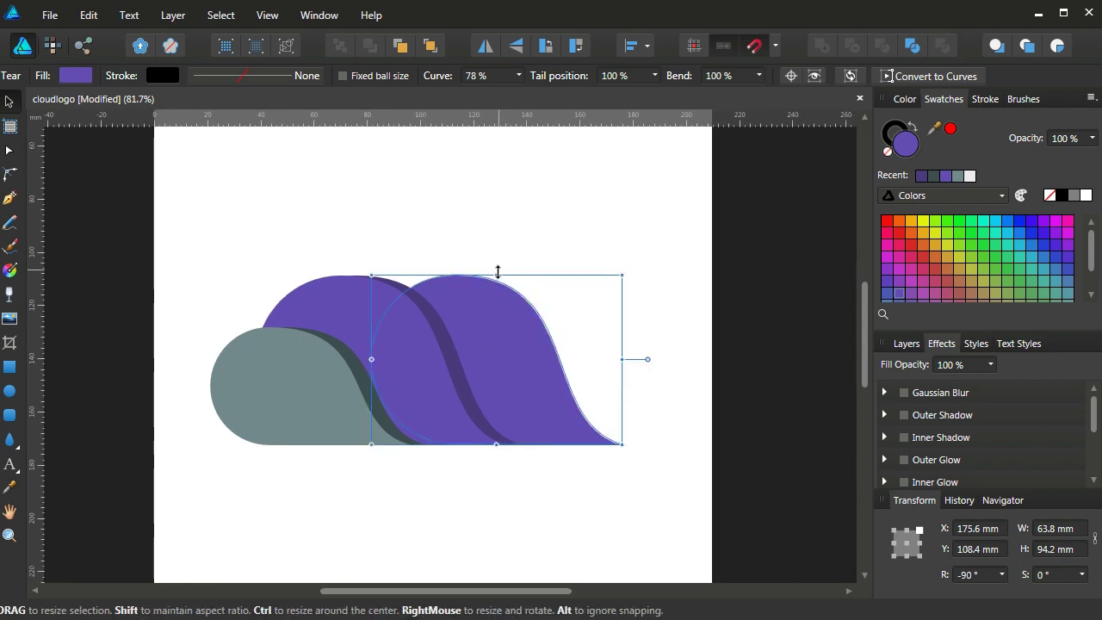
pyautogui.moveTo(497, 272); pyautogui.dragTo(500, 244)
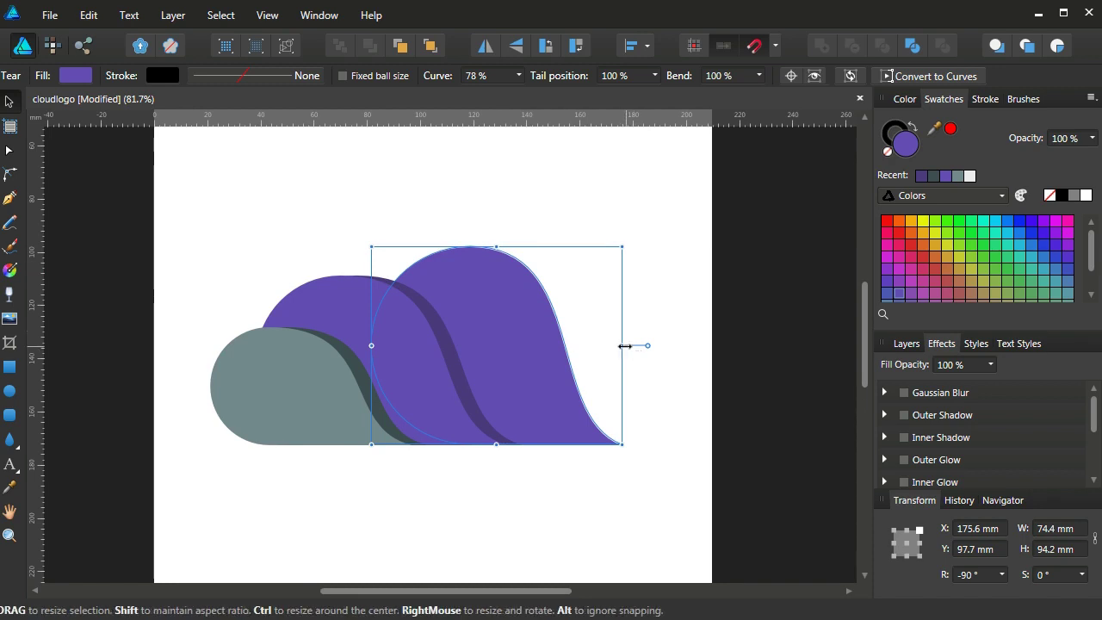
pyautogui.moveTo(622, 345); pyautogui.dragTo(645, 345)
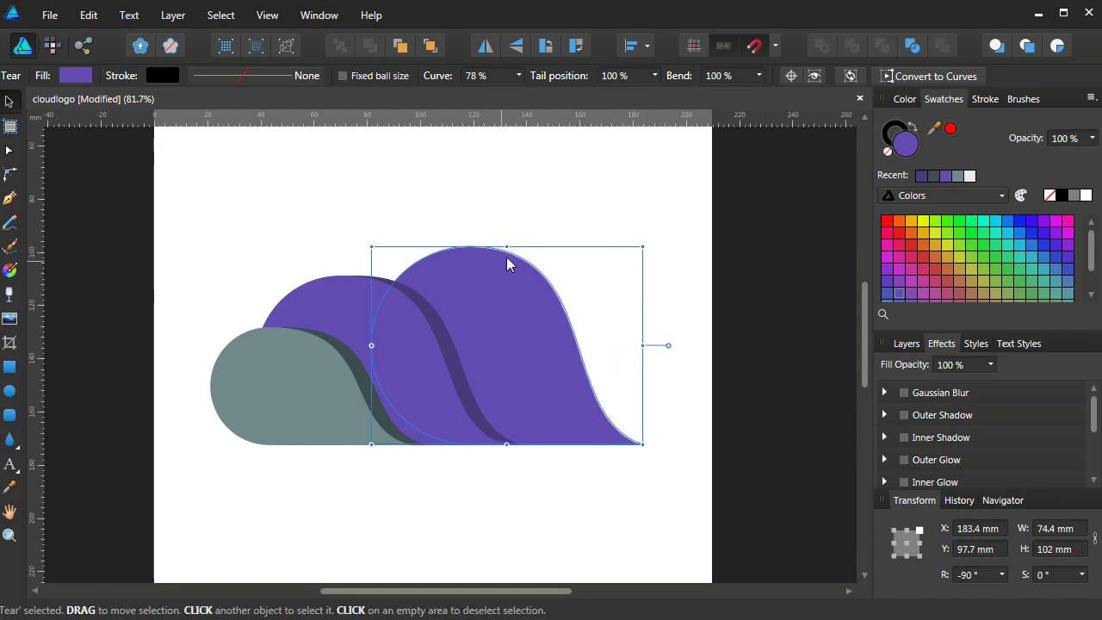
pyautogui.moveTo(506, 246); pyautogui.dragTo(506, 227)
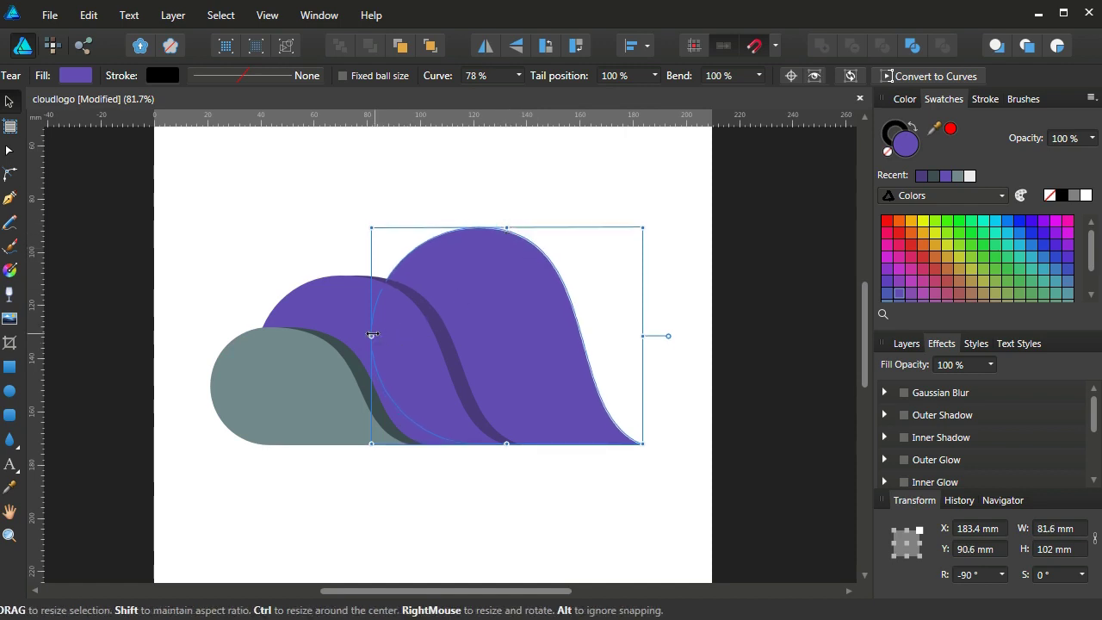
pyautogui.moveTo(370, 335); pyautogui.dragTo(334, 334)
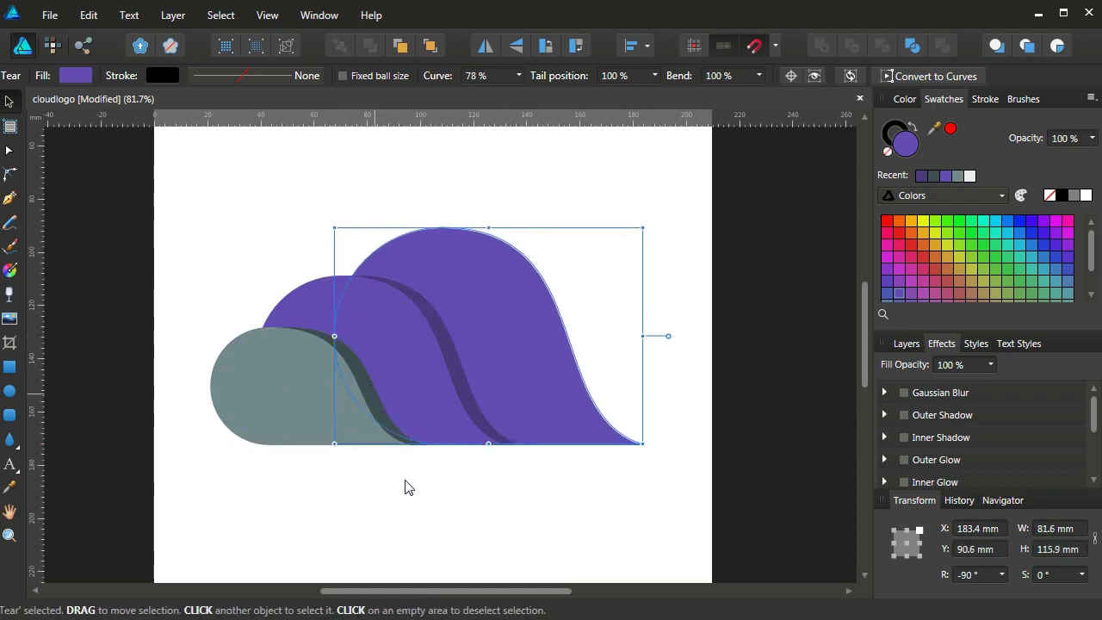
pyautogui.hscroll(2, 370, 594)
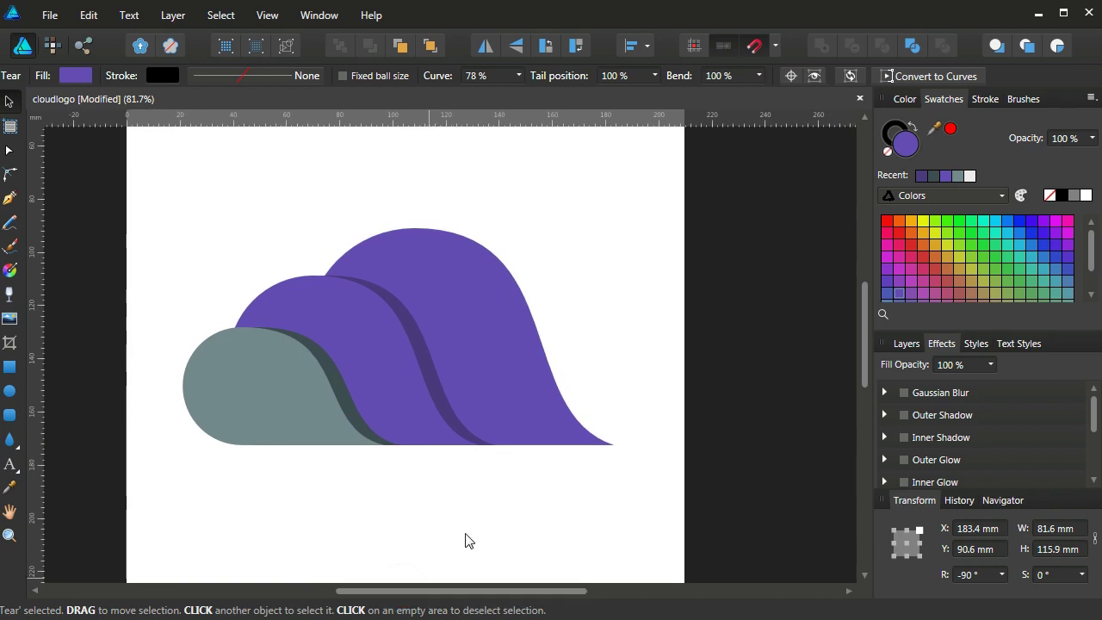
pyautogui.click(514, 508)
# - Select all five tears, scale them to about 136.8 × 68.8 mm, and reposition them
pyautogui.moveTo(634, 485); pyautogui.dragTo(216, 215)
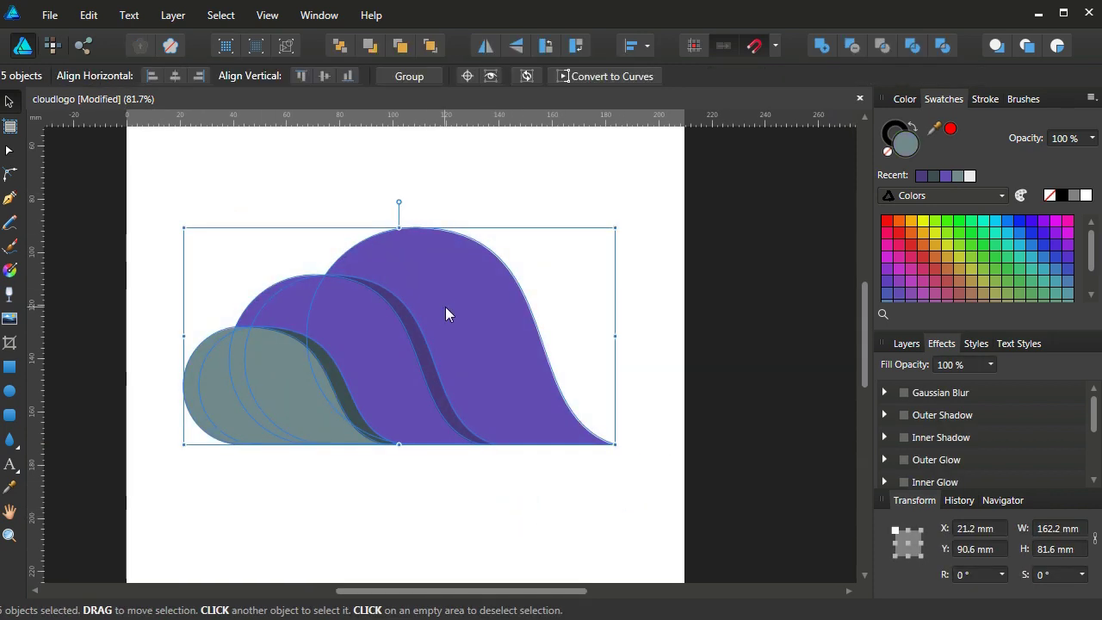
pyautogui.moveTo(421, 309); pyautogui.dragTo(414, 313)
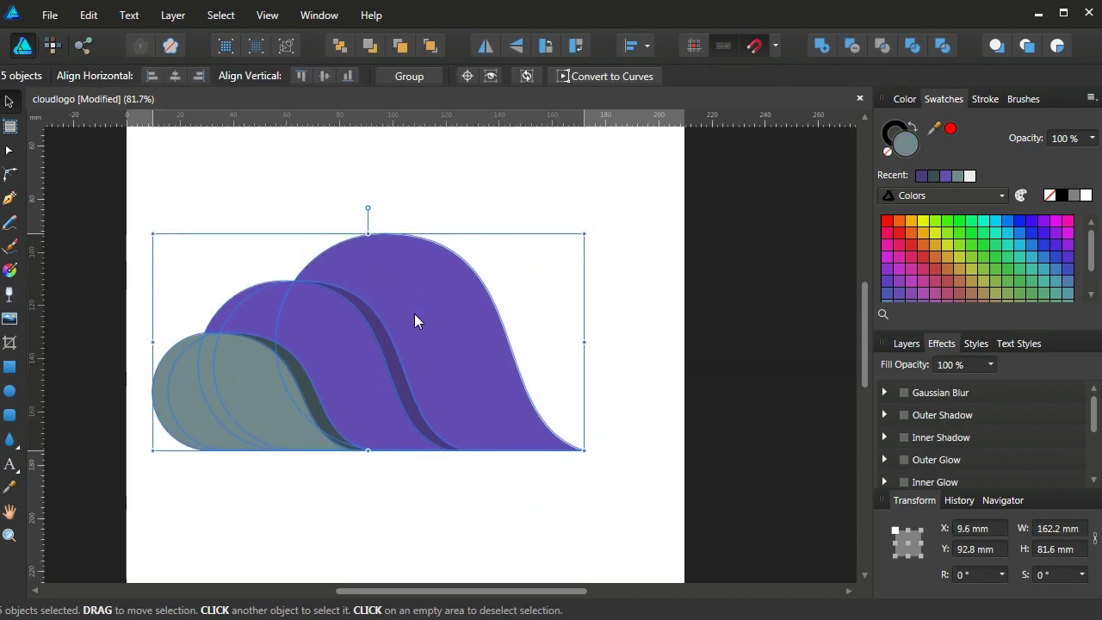
pyautogui.moveTo(583, 450); pyautogui.dragTo(515, 416)
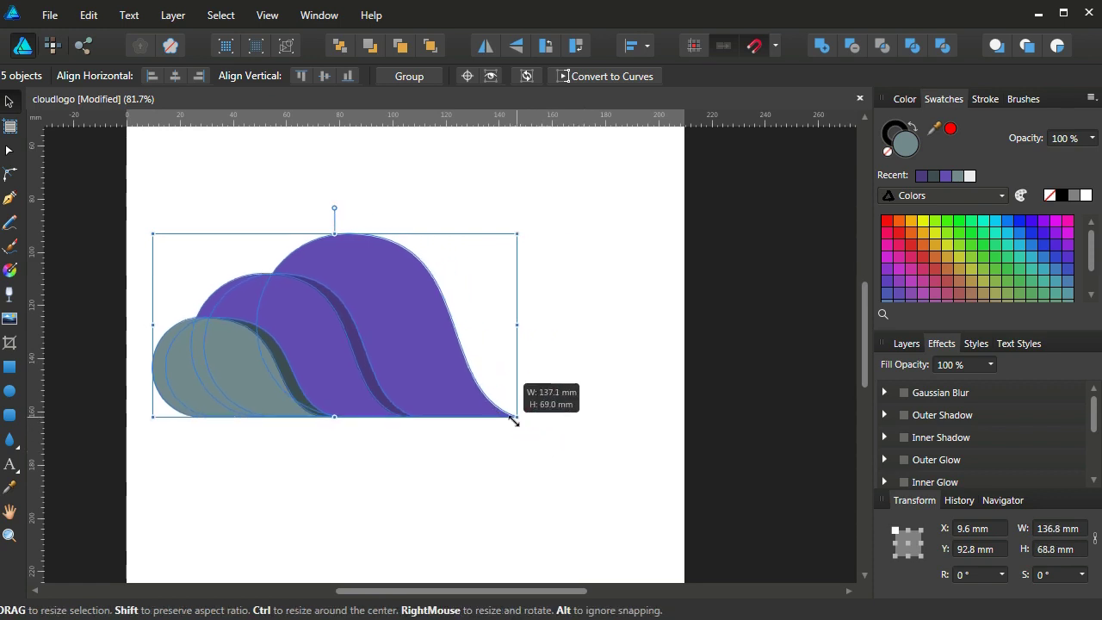
pyautogui.moveTo(444, 377); pyautogui.dragTo(462, 383)
pyautogui.click(467, 470)
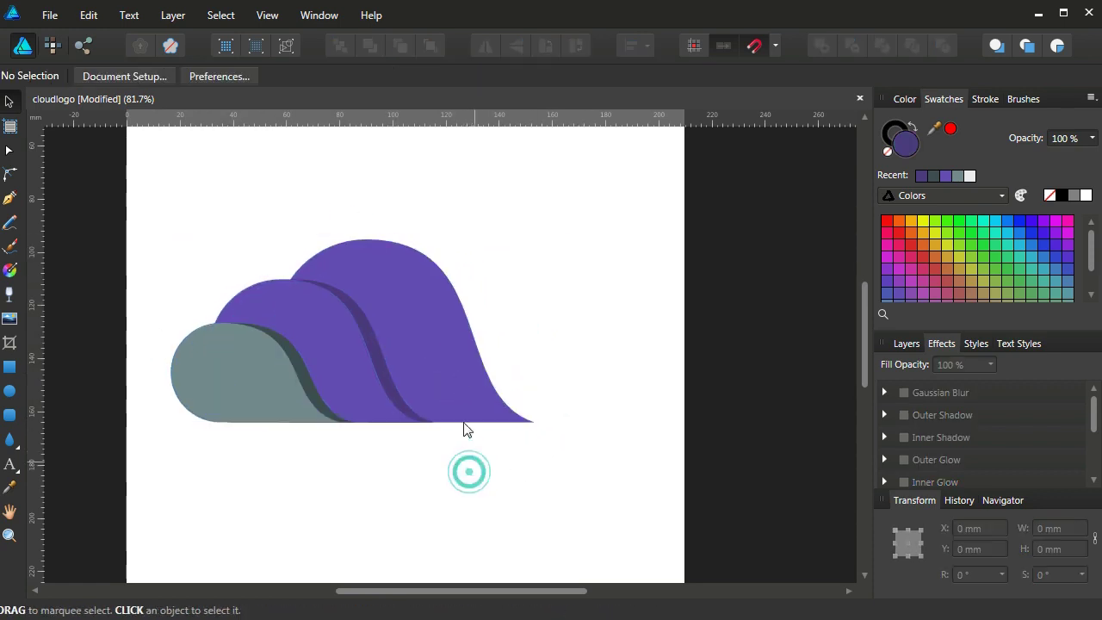
pyautogui.click(432, 365)
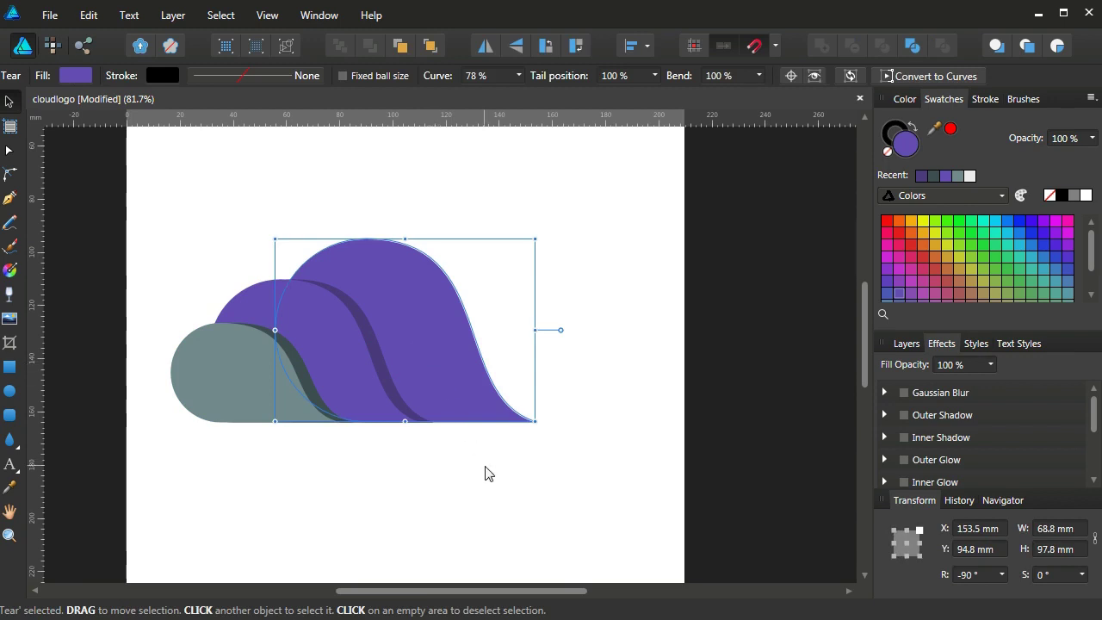
# - Paste a duplicate of the tallest purple tear
pyautogui.click(484, 469)
pyautogui.click(456, 380)
pyautogui.rightClick(428, 320)
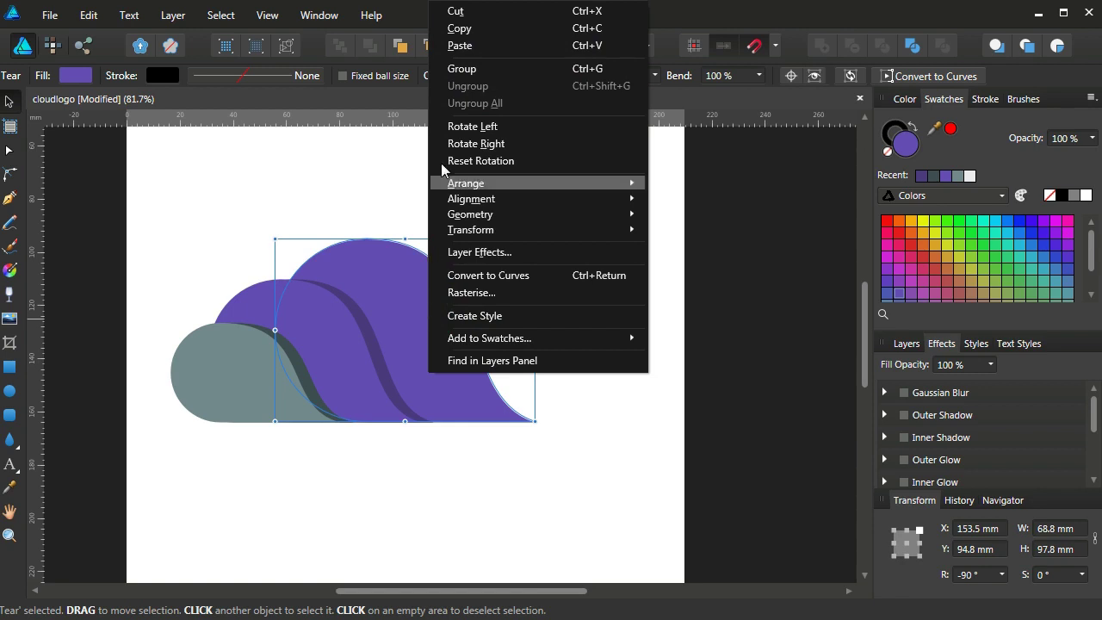
pyautogui.click(461, 29)
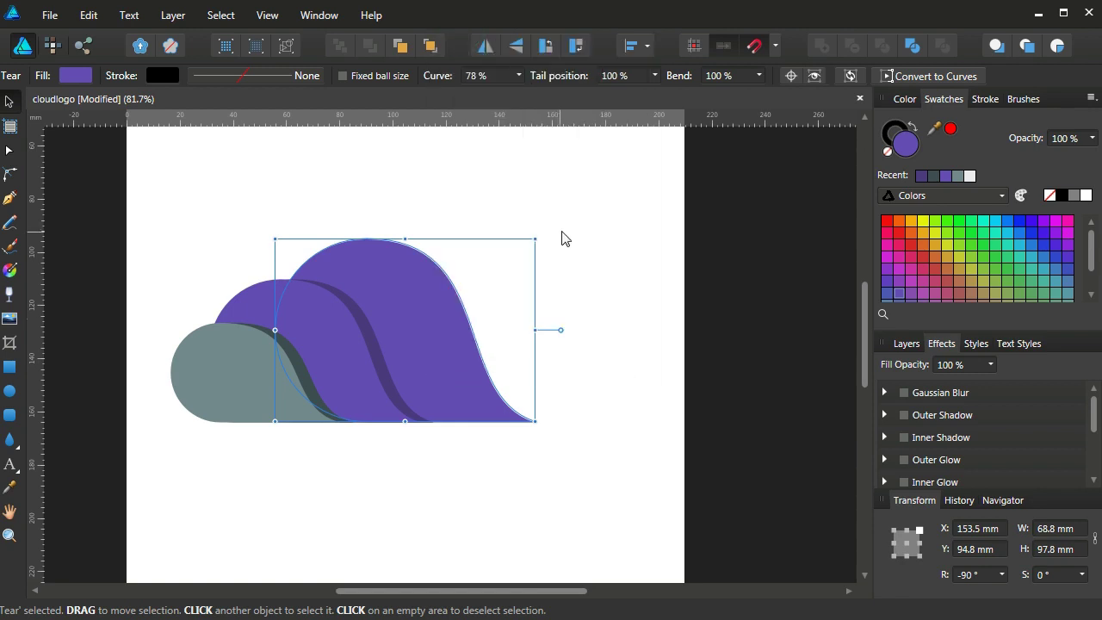
pyautogui.click(561, 231)
pyautogui.rightClick(430, 201)
pyautogui.click(485, 249)
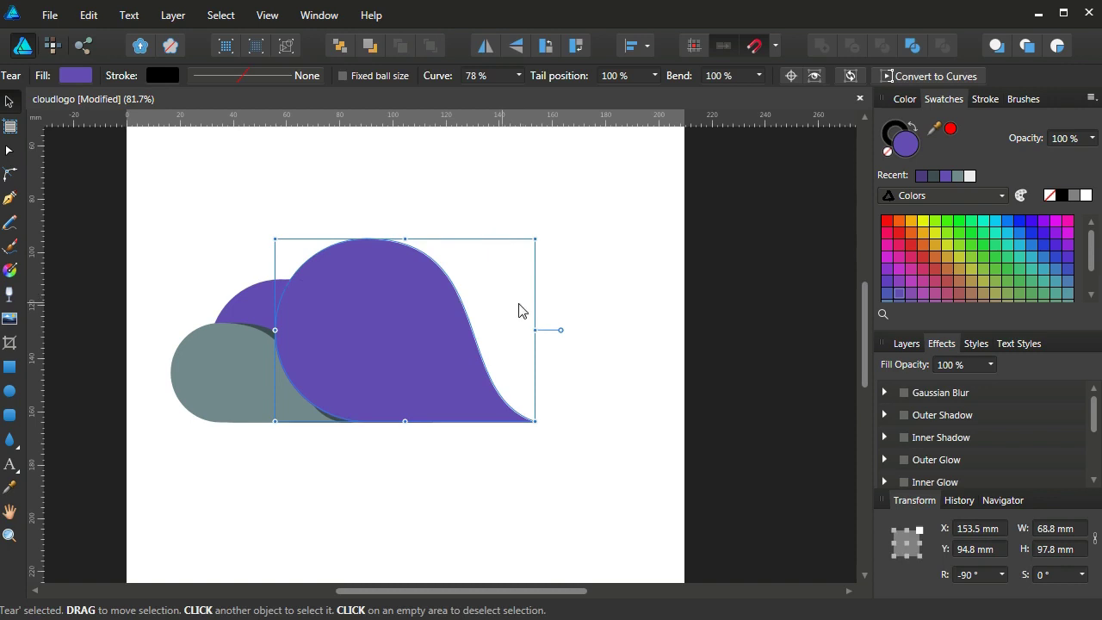
# - Darken the duplicate's fill to deep purple 392B64
pyautogui.doubleClick(907, 144)
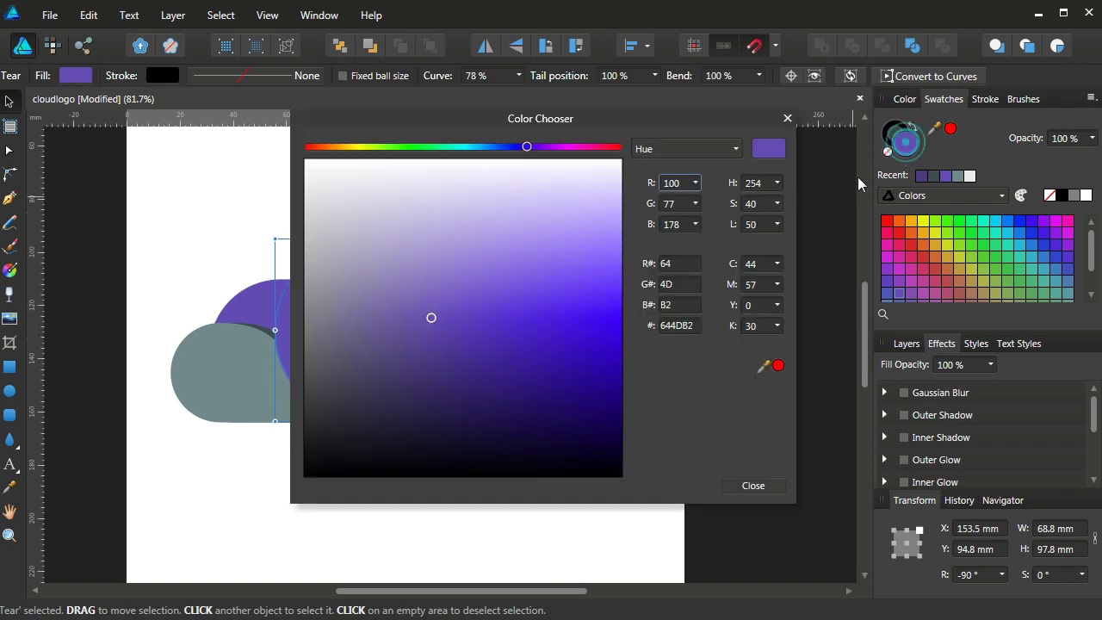
pyautogui.moveTo(429, 335); pyautogui.dragTo(443, 361)
pyautogui.click(752, 485)
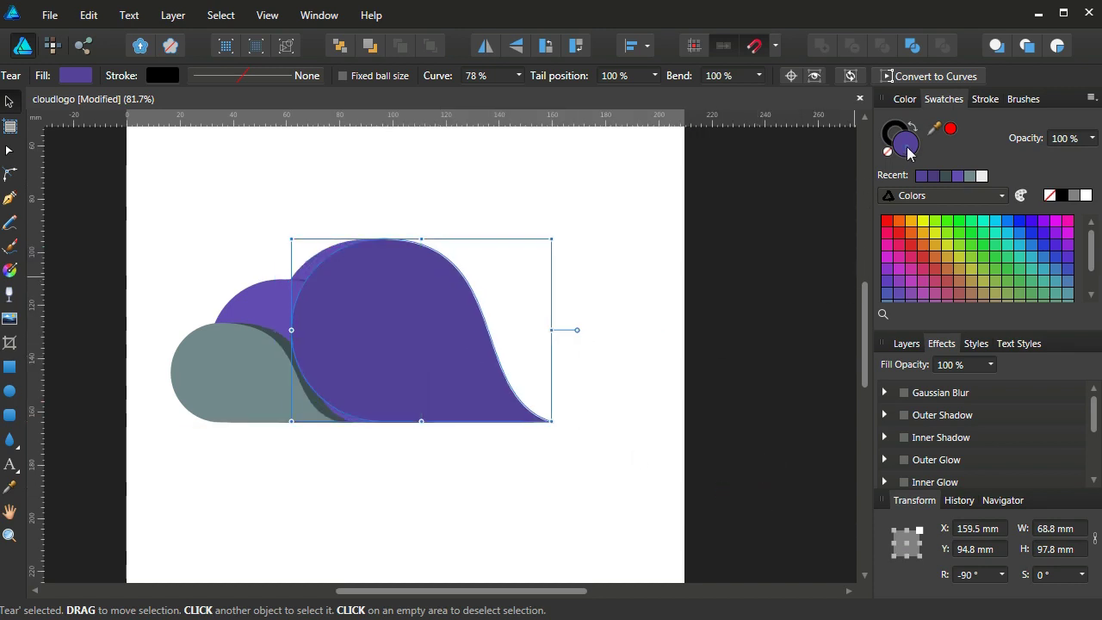
pyautogui.doubleClick(904, 142)
pyautogui.moveTo(429, 341); pyautogui.dragTo(430, 387)
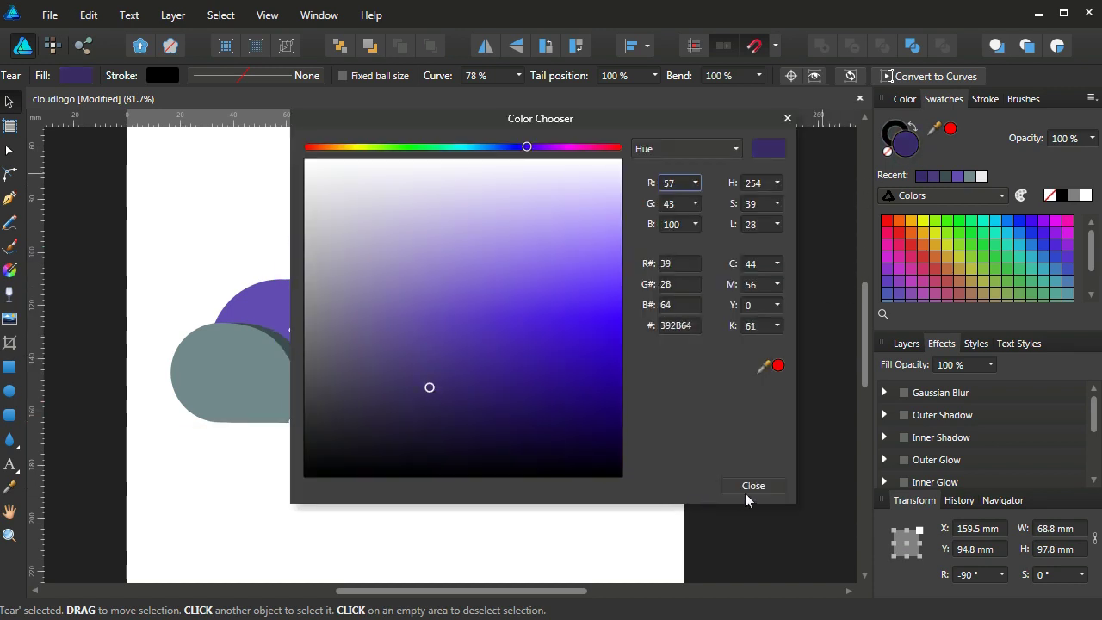
pyautogui.click(752, 485)
# - Send the dark copy to the back and offset it slightly right as a shadow
pyautogui.rightClick(461, 372)
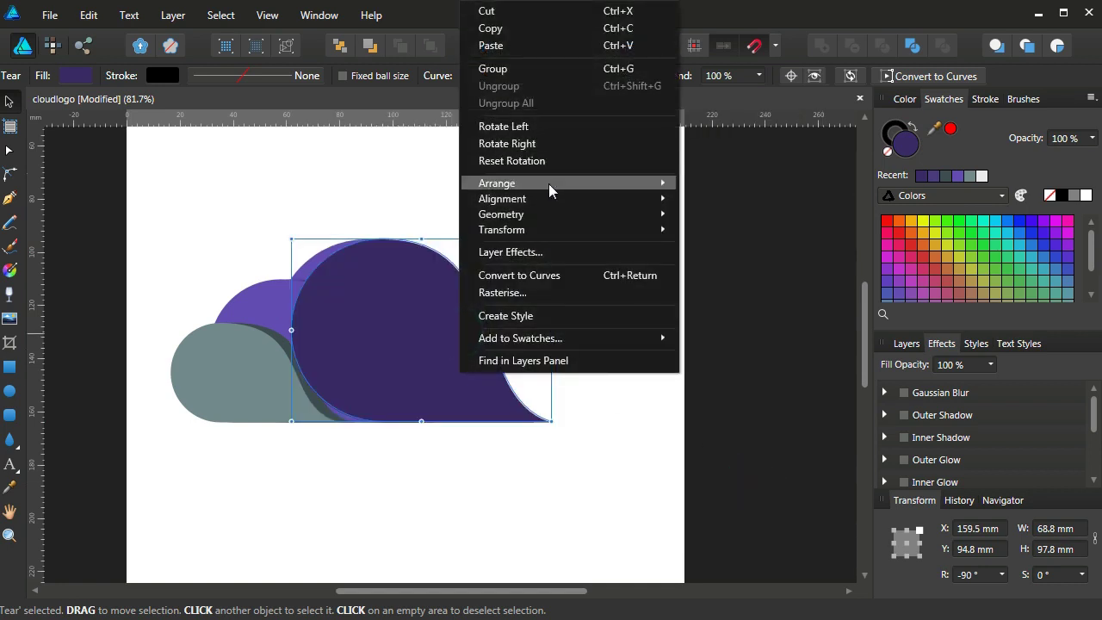
pyautogui.click(722, 235)
pyautogui.click(609, 299)
pyautogui.click(507, 389)
pyautogui.moveTo(504, 383); pyautogui.dragTo(499, 382)
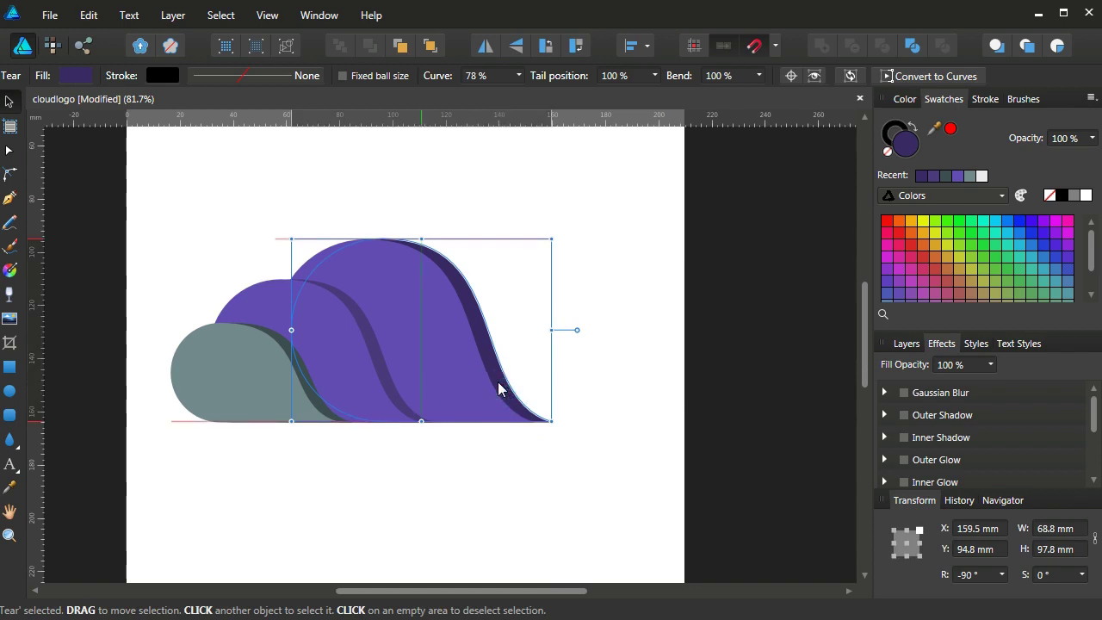
pyautogui.click(617, 416)
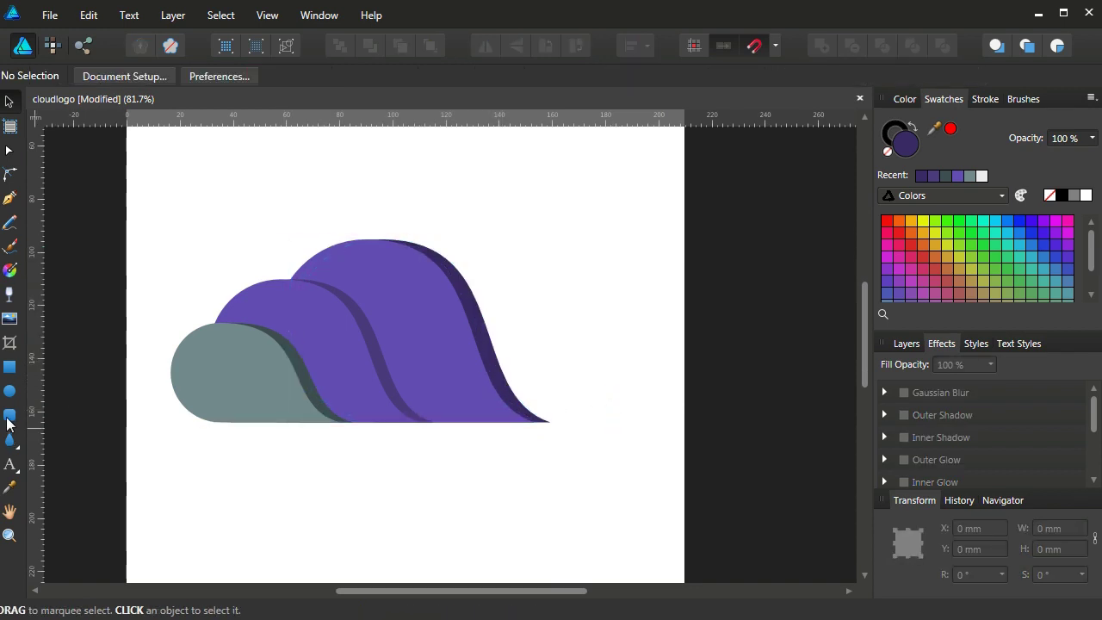
# - Draw a circle at the cloud's right, send it backward, and fill it very dark navy
pyautogui.click(10, 390)
pyautogui.moveTo(493, 319); pyautogui.dragTo(595, 420)
pyautogui.moveTo(491, 320); pyautogui.dragTo(421, 265)
pyautogui.rightClick(509, 334)
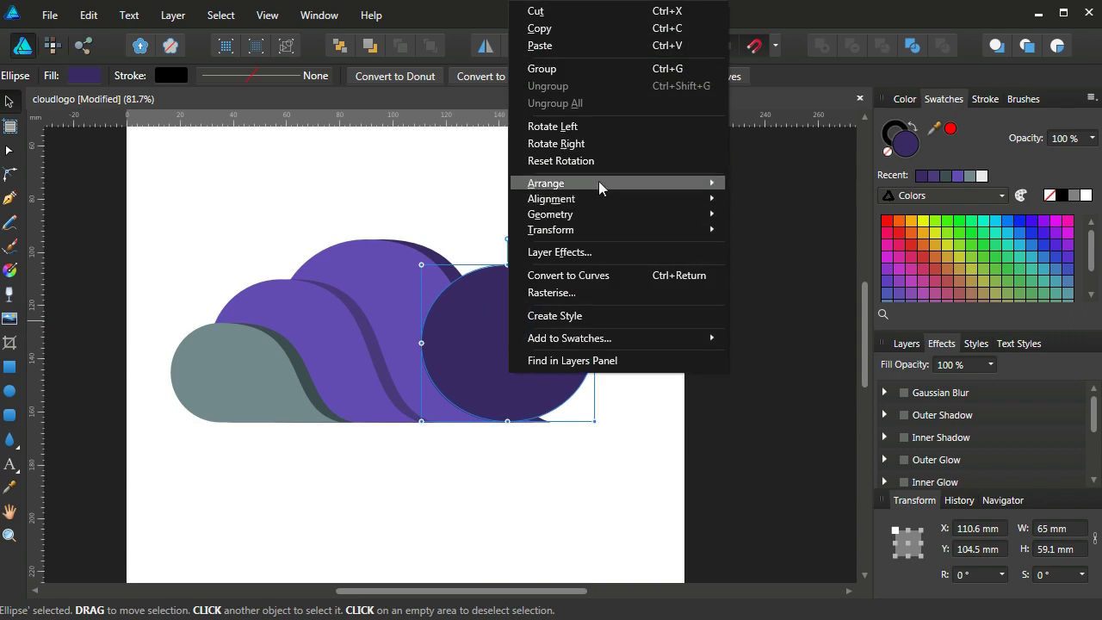
pyautogui.click(764, 245)
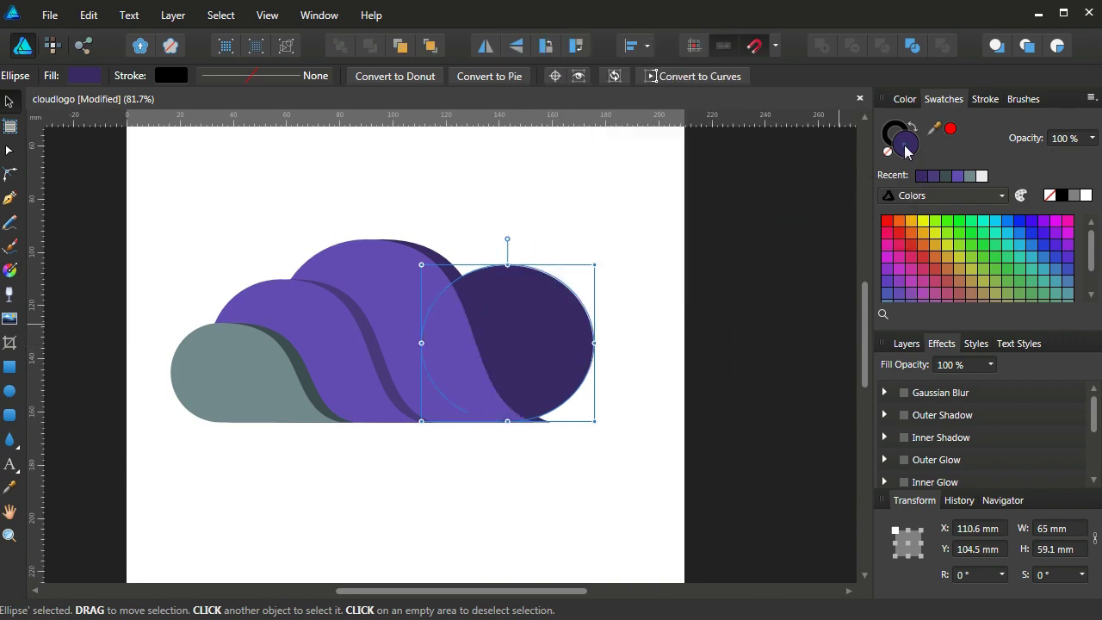
pyautogui.click(903, 144)
pyautogui.moveTo(438, 389); pyautogui.dragTo(413, 435)
pyautogui.click(754, 487)
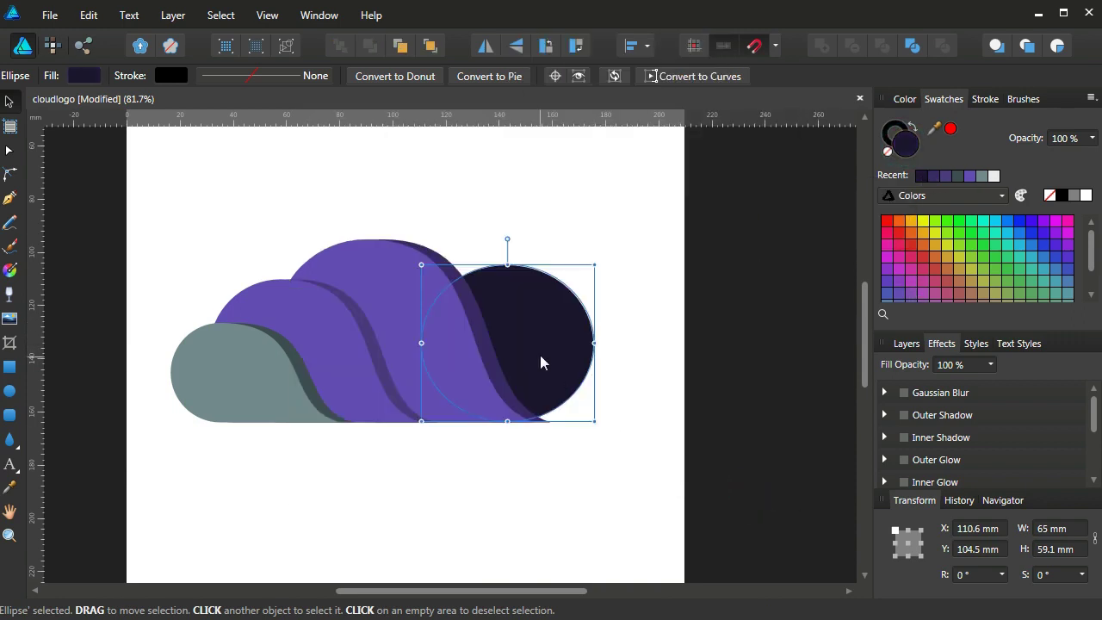
# - Shift the navy circle right so its bottom lines up with the cloud's base
pyautogui.moveTo(541, 362); pyautogui.dragTo(571, 364)
pyautogui.press('z')
pyautogui.click(633, 437)
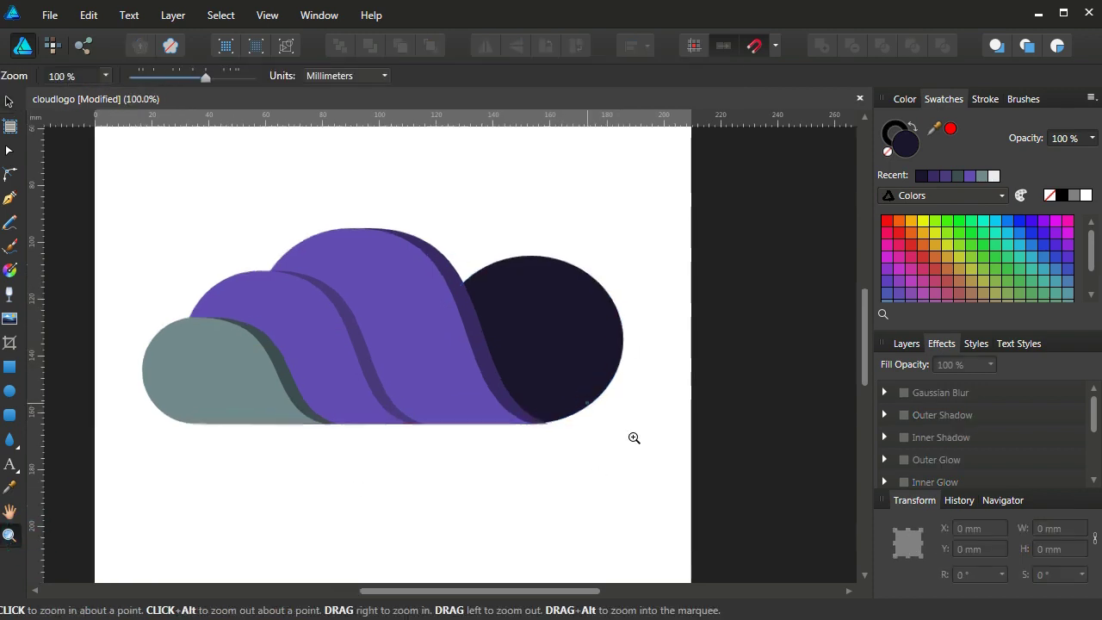
pyautogui.moveTo(491, 398); pyautogui.dragTo(625, 472)
pyautogui.press('v')
pyautogui.click(458, 347)
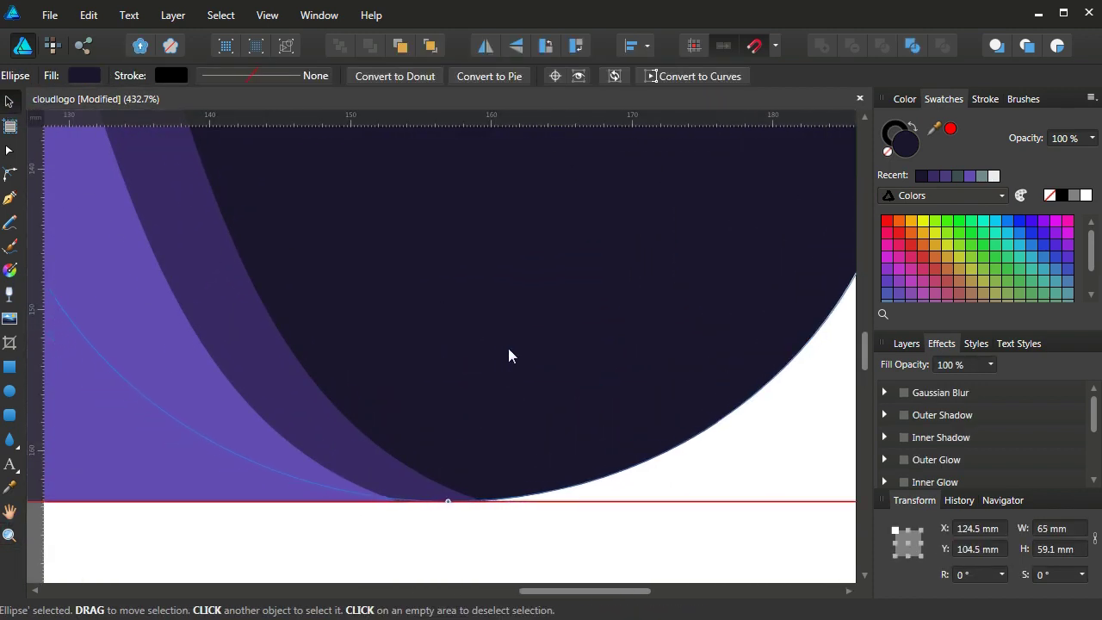
pyautogui.moveTo(508, 348); pyautogui.dragTo(520, 346)
pyautogui.click(533, 529)
pyautogui.press('z')
pyautogui.moveTo(622, 344); pyautogui.dragTo(444, 347)
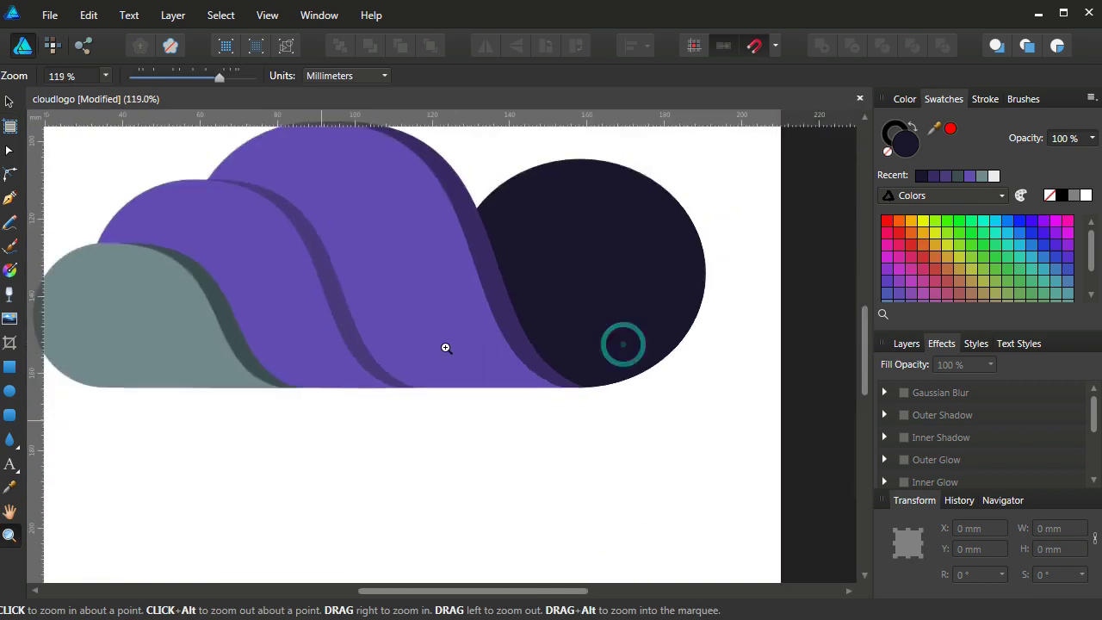
pyautogui.keyDown('alt'); pyautogui.click(445, 347); pyautogui.keyUp('alt')
pyautogui.moveTo(864, 361); pyautogui.dragTo(865, 340)
# - Shear the tallest purple tear to lean right, then undo the shear
pyautogui.press('v')
pyautogui.click(471, 334)
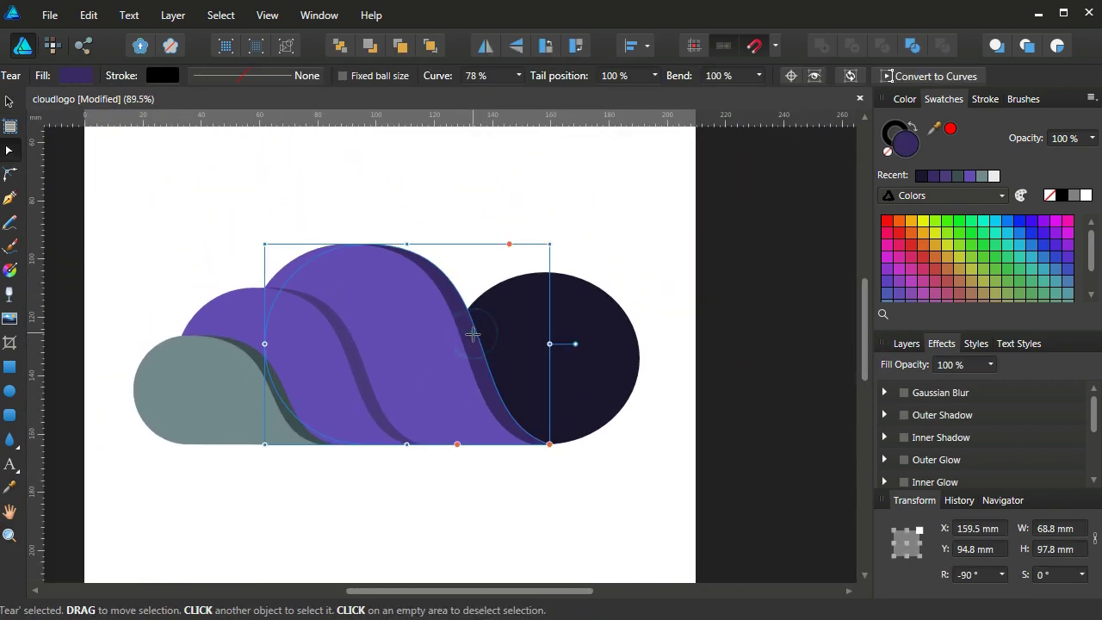
pyautogui.moveTo(406, 244)
pyautogui.mouseDown()
pyautogui.moveTo(450, 238)
pyautogui.moveTo(432, 239)
pyautogui.mouseUp()
pyautogui.hotkey('ctrl', 'z')
# - Narrow the four left-hand shapes, nudge them right, then select the three purple shapes
pyautogui.moveTo(106, 234); pyautogui.dragTo(458, 511)
pyautogui.moveTo(128, 366); pyautogui.dragTo(166, 366)
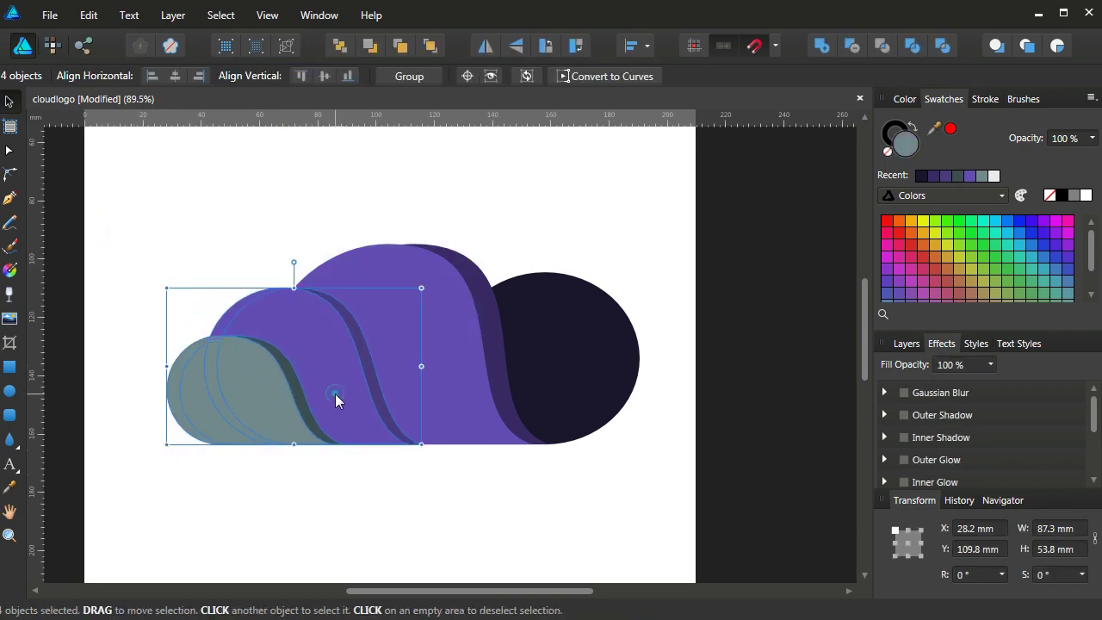
pyautogui.moveTo(335, 401); pyautogui.dragTo(337, 397)
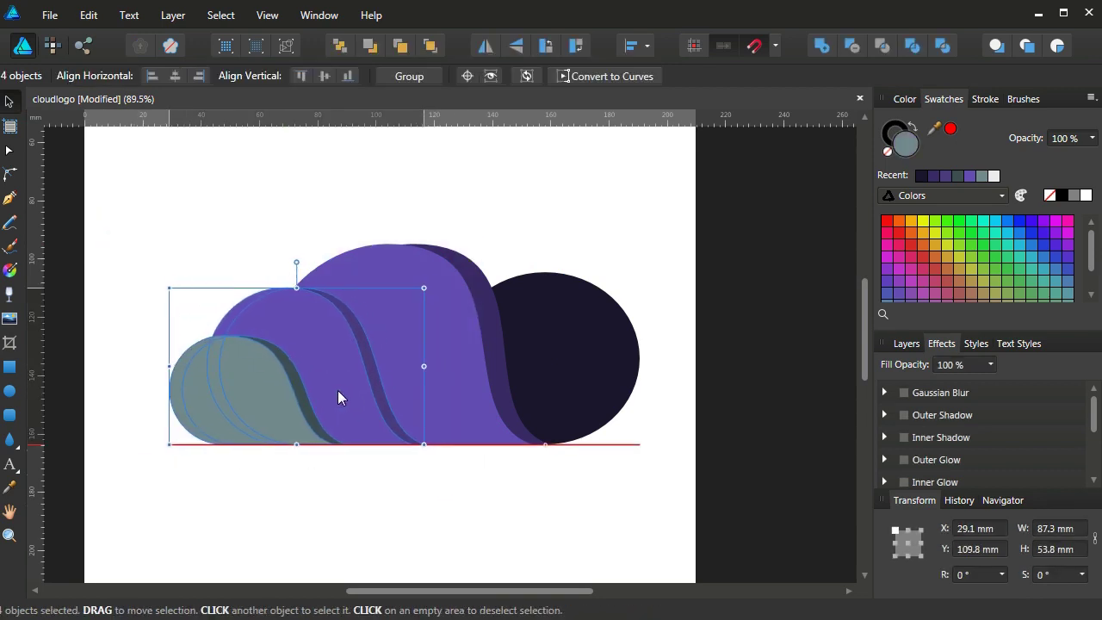
pyautogui.click(396, 504)
pyautogui.moveTo(551, 482); pyautogui.dragTo(160, 228)
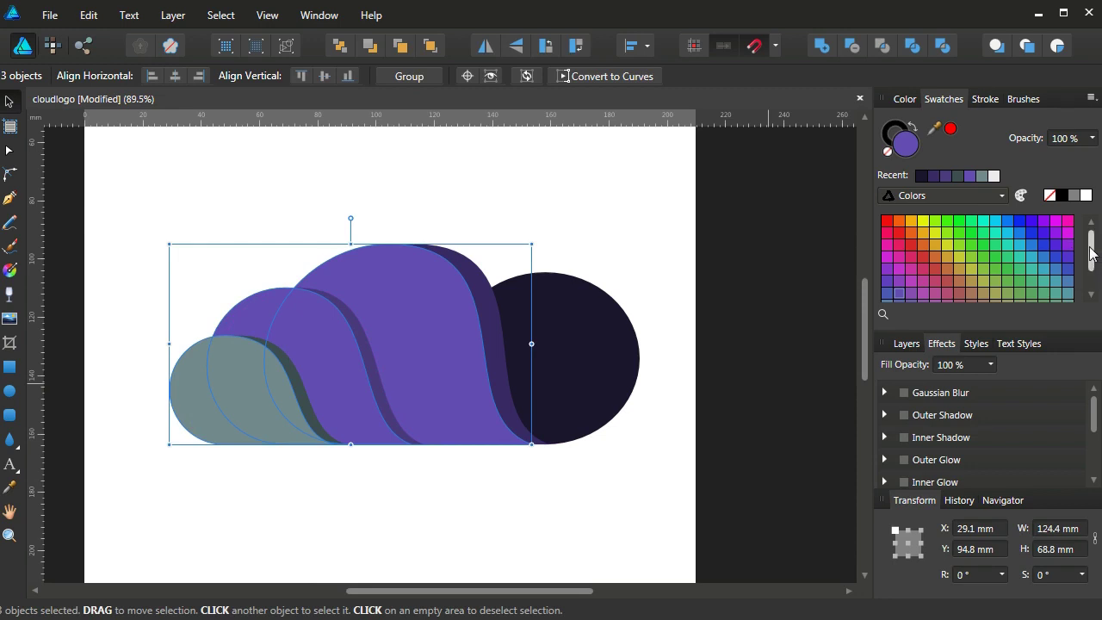
# - Fill the purple cloud shapes with a grey-blue swatch
pyautogui.moveTo(1091, 252); pyautogui.dragTo(1092, 266)
pyautogui.click(889, 285)
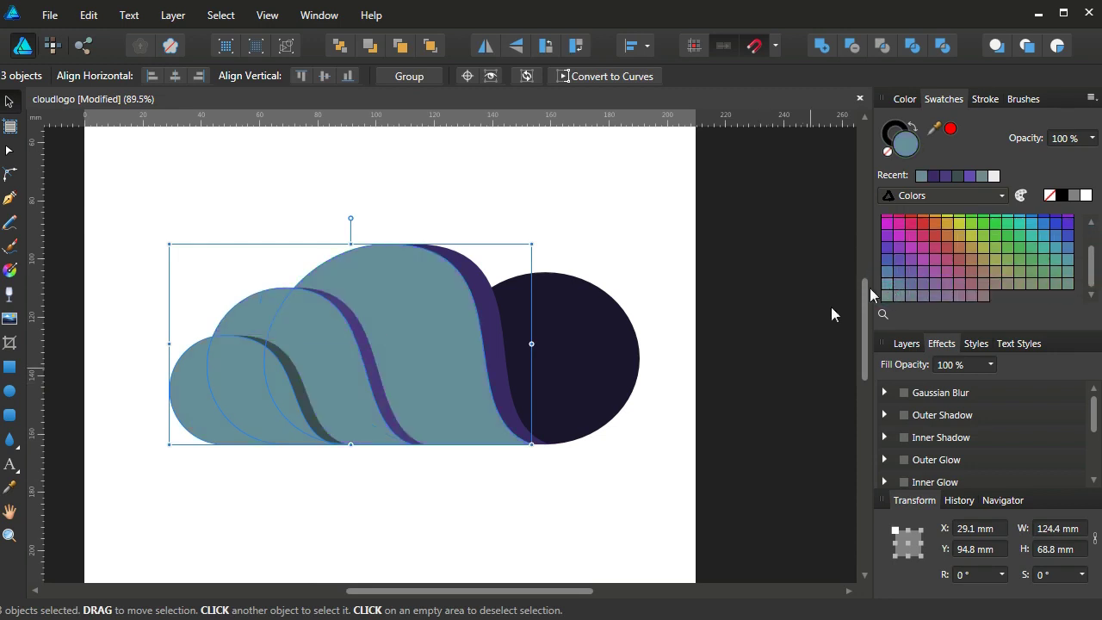
pyautogui.click(652, 461)
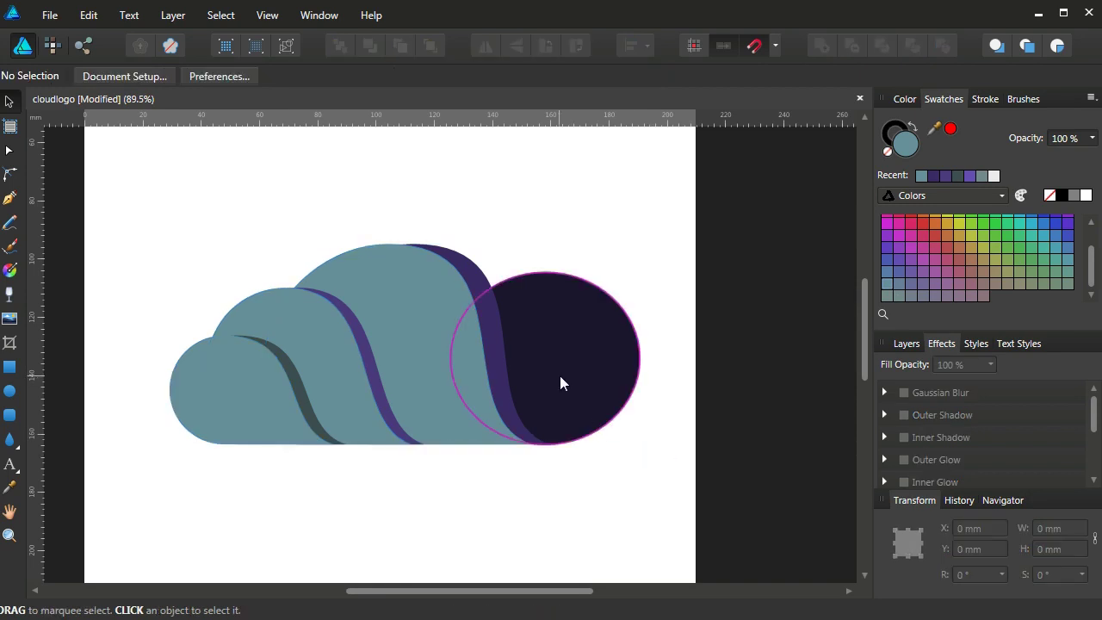
pyautogui.click(258, 420)
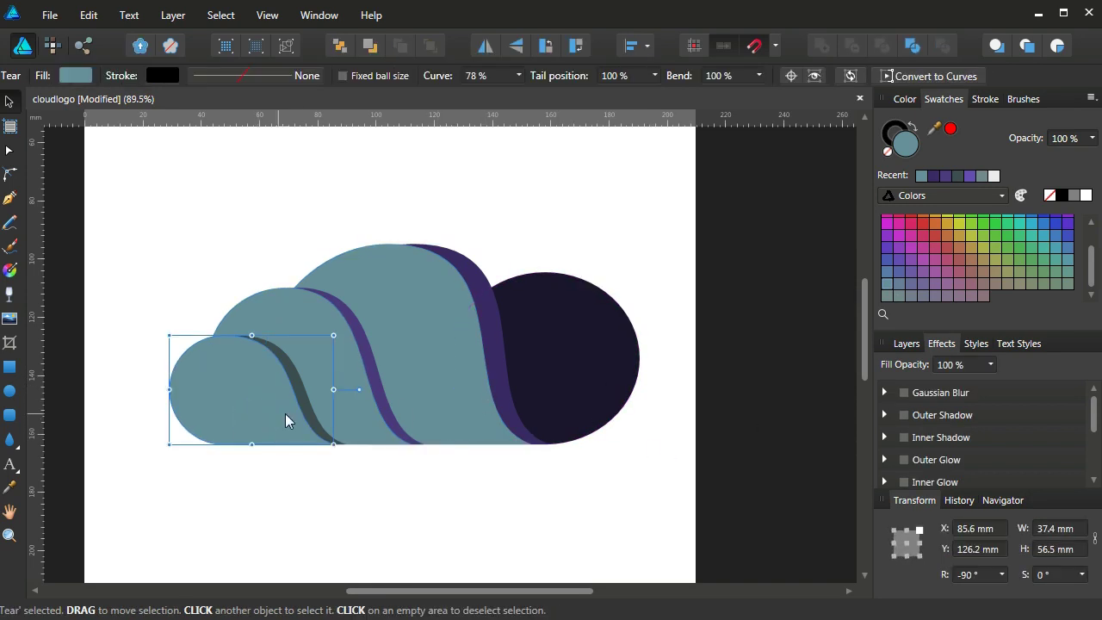
pyautogui.press('Escape')
# - Darken the teal fill of the middle and large back cloud lobes
pyautogui.click(348, 397)
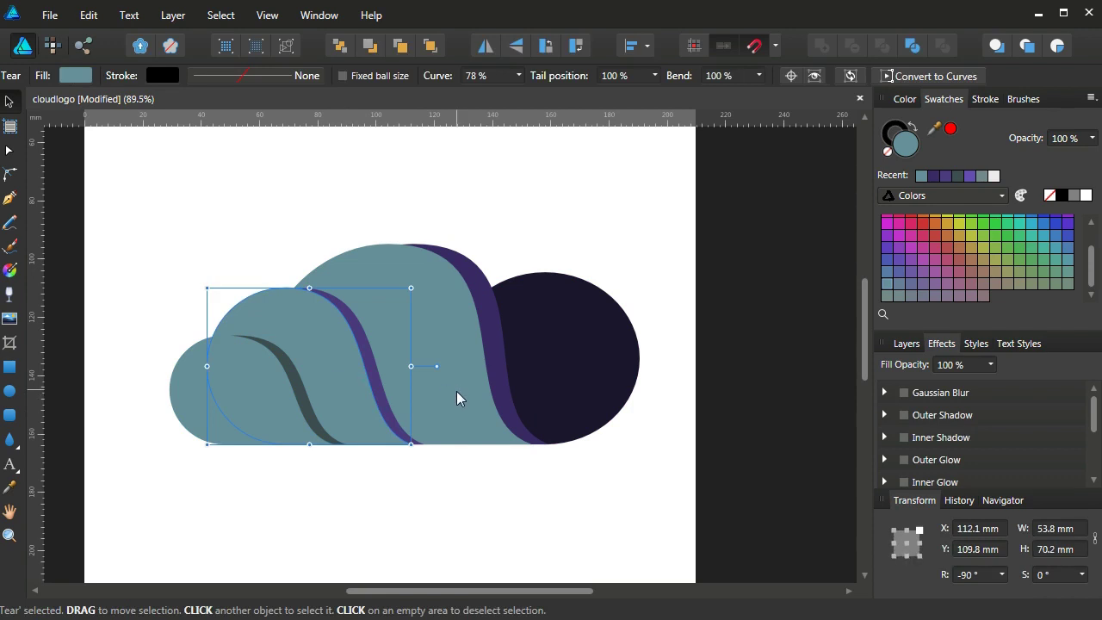
pyautogui.keyDown('shift'); pyautogui.click(457, 399); pyautogui.keyUp('shift')
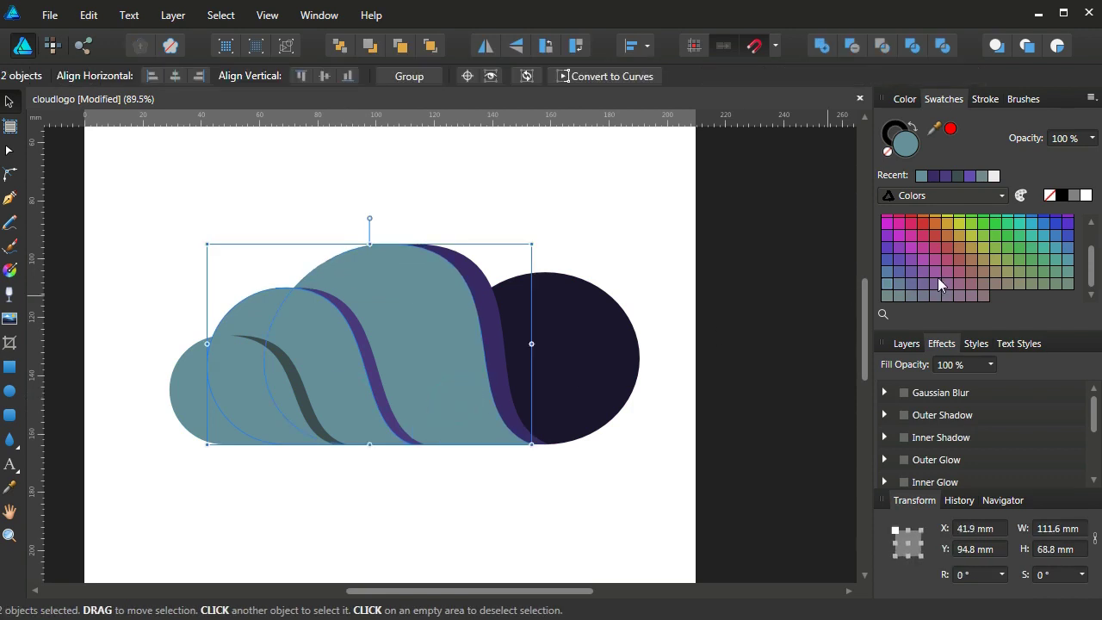
pyautogui.doubleClick(907, 149)
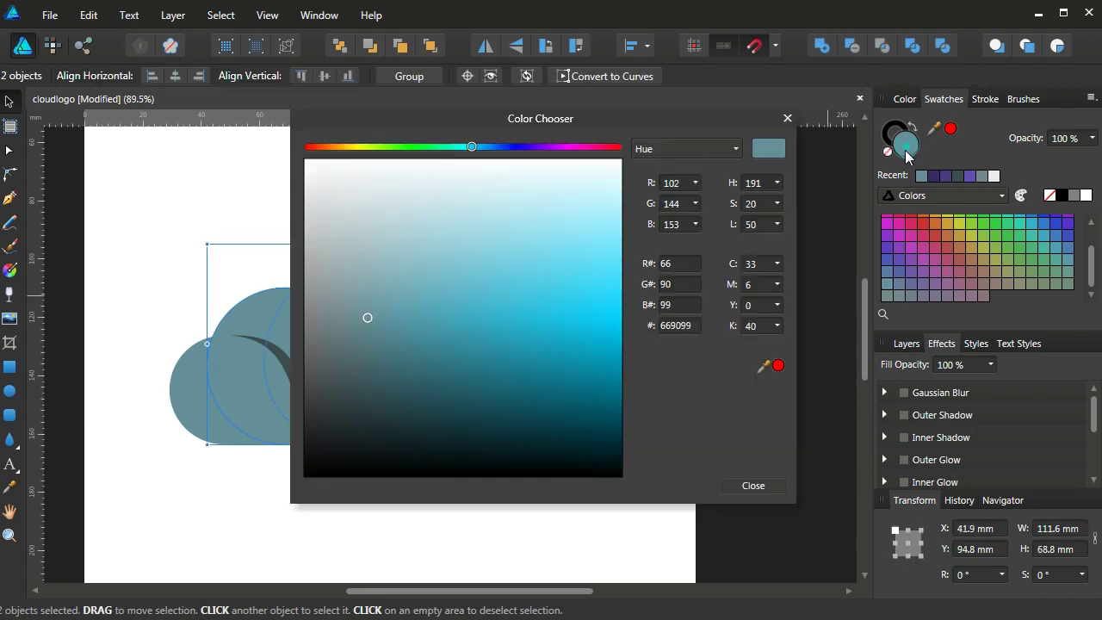
pyautogui.moveTo(367, 320); pyautogui.dragTo(367, 357)
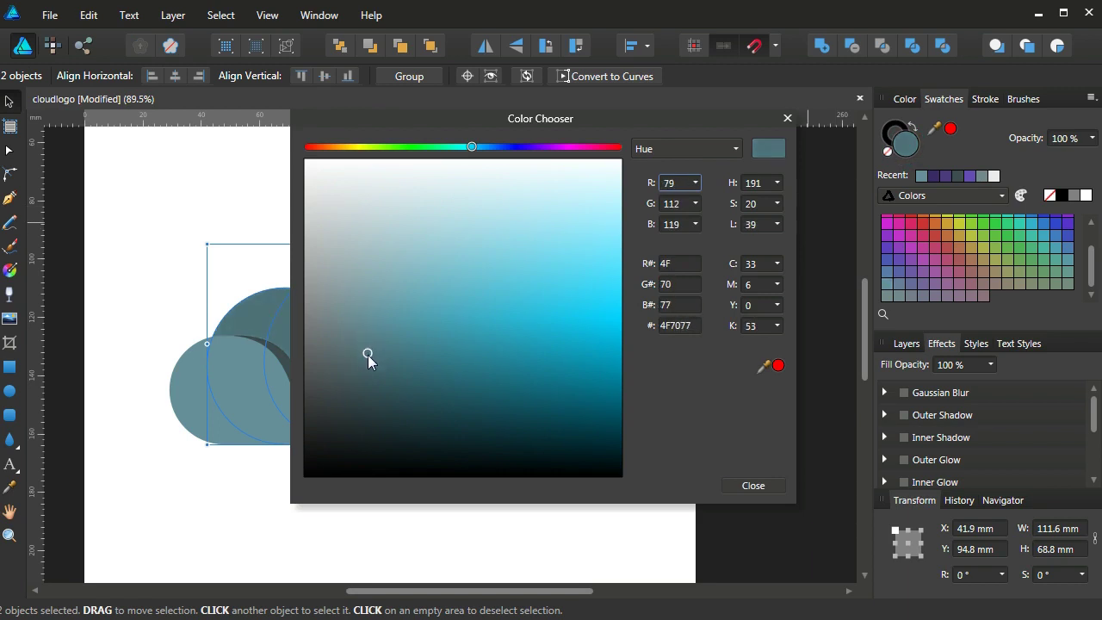
pyautogui.click(753, 485)
pyautogui.click(451, 522)
# - Darken the back lobe and right circle to dark slate teal 3A5459
pyautogui.click(440, 373)
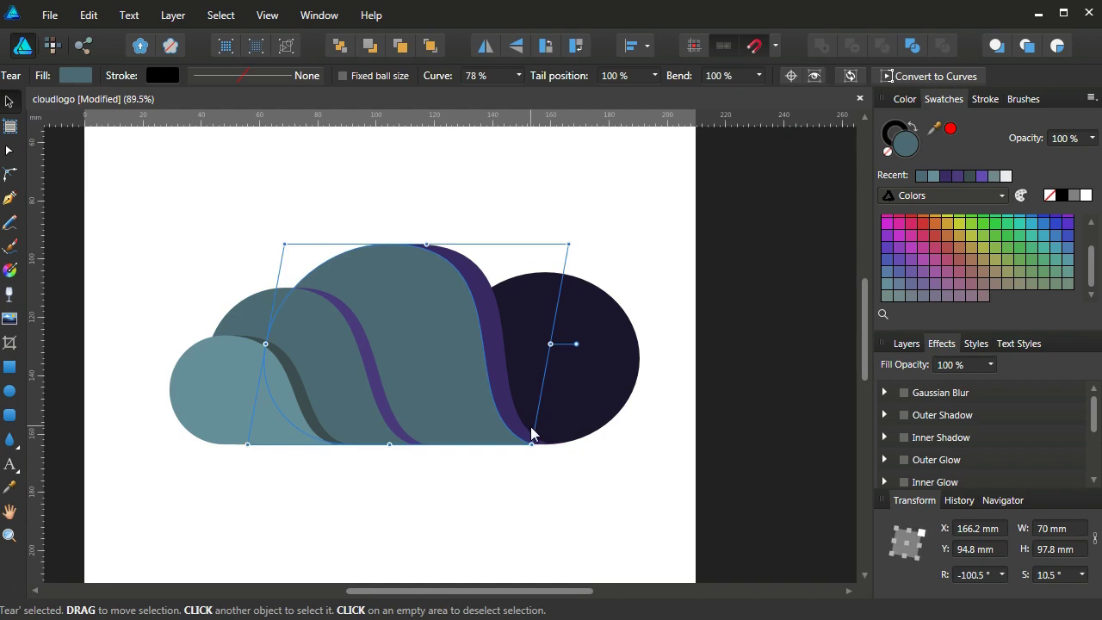
pyautogui.keyDown('shift'); pyautogui.click(584, 397); pyautogui.keyUp('shift')
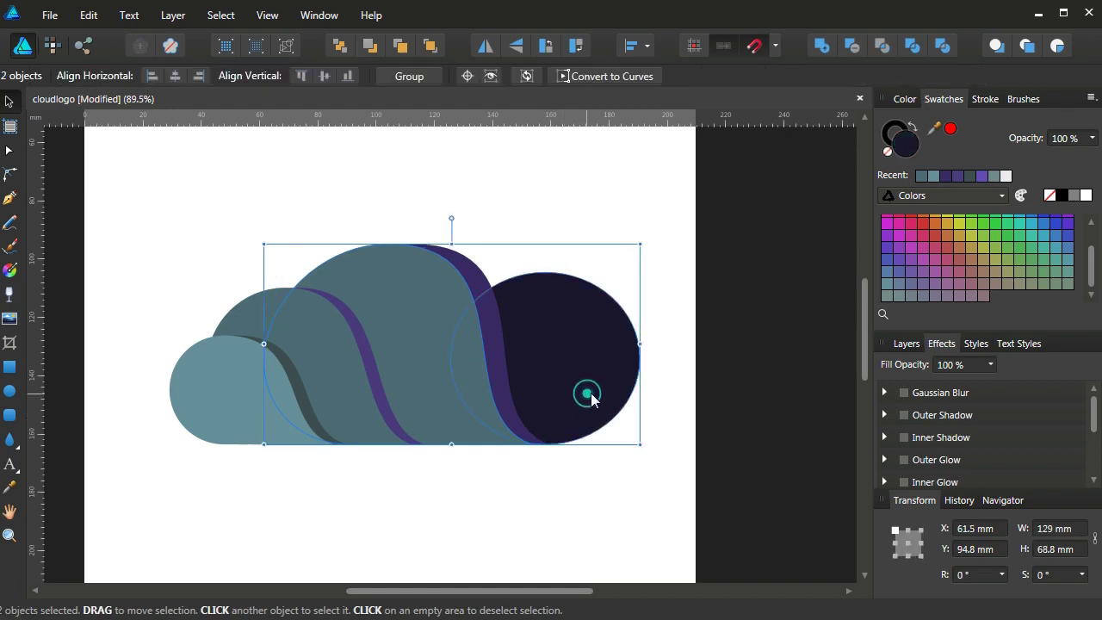
pyautogui.click(614, 475)
pyautogui.click(589, 377)
pyautogui.keyDown('shift'); pyautogui.click(414, 338); pyautogui.keyUp('shift')
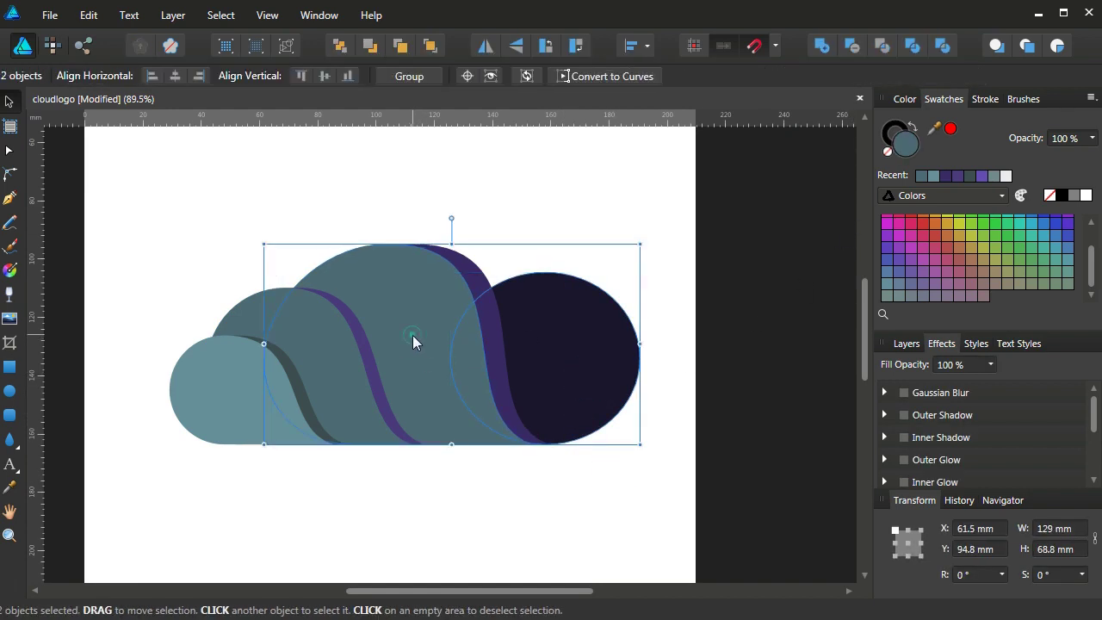
pyautogui.doubleClick(903, 142)
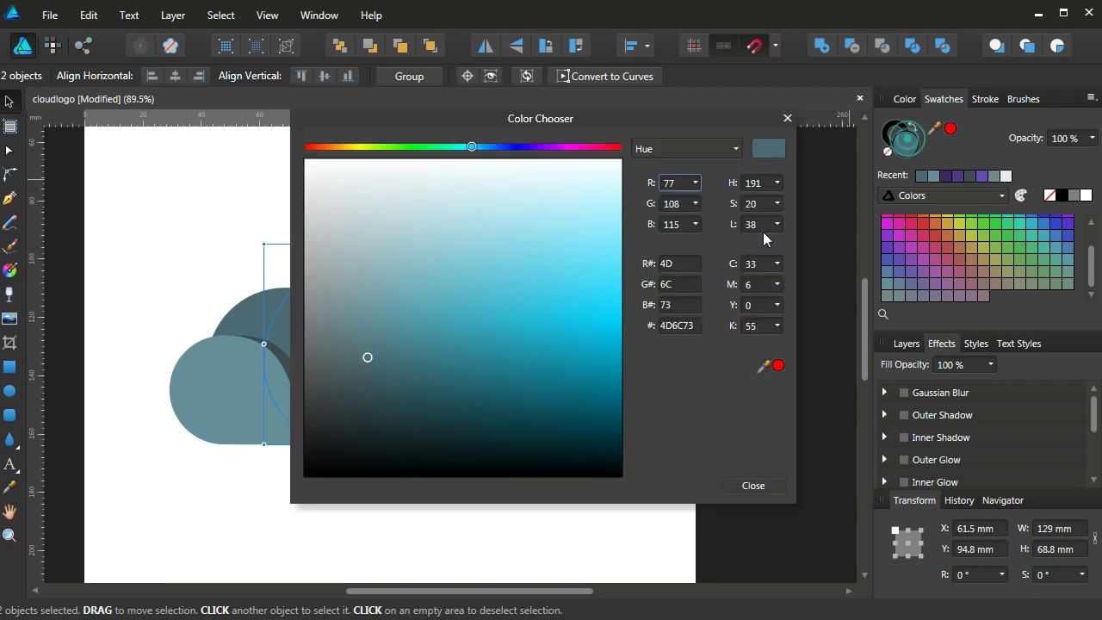
pyautogui.moveTo(369, 358)
pyautogui.mouseDown()
pyautogui.moveTo(369, 412)
pyautogui.moveTo(370, 385)
pyautogui.mouseUp()
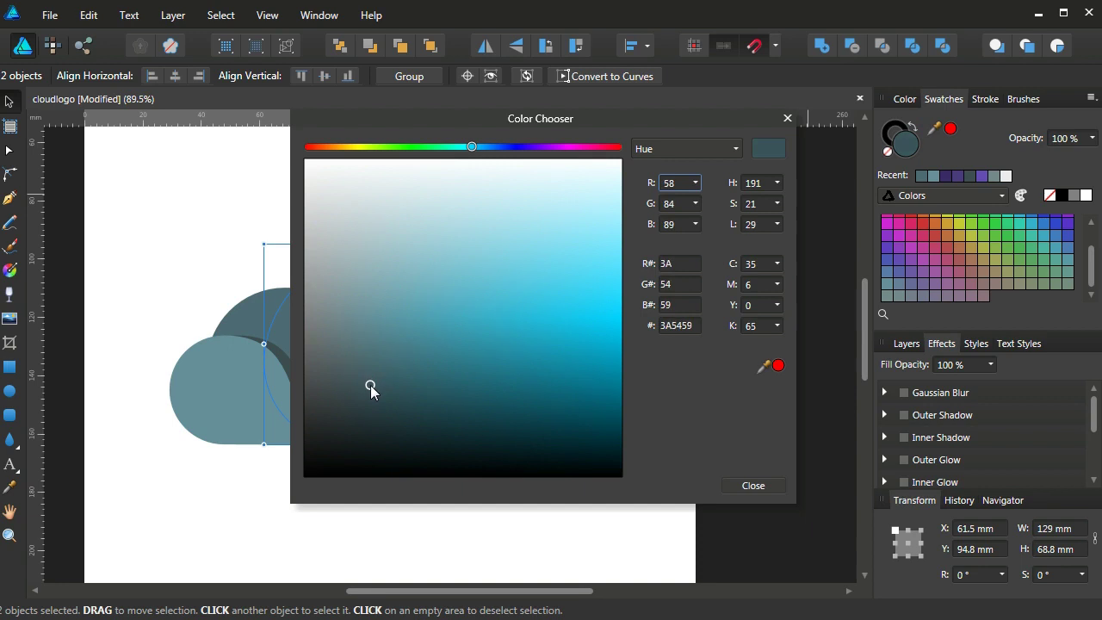
pyautogui.click(741, 484)
pyautogui.click(550, 528)
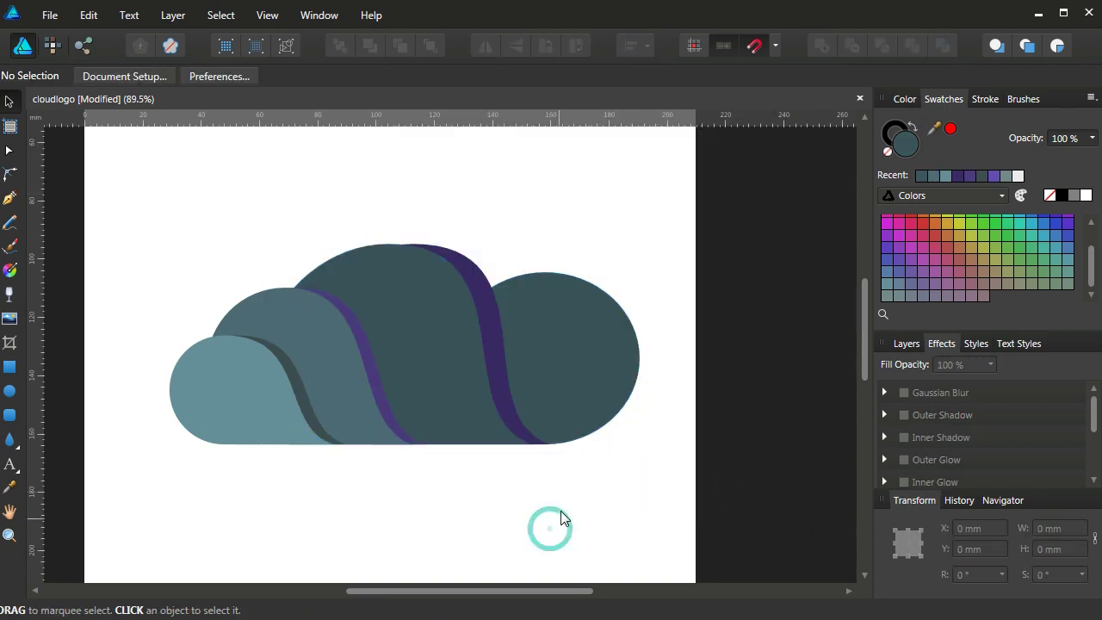
# - Turn the three purple tear shadows a darker teal
pyautogui.click(375, 347)
pyautogui.click(505, 367)
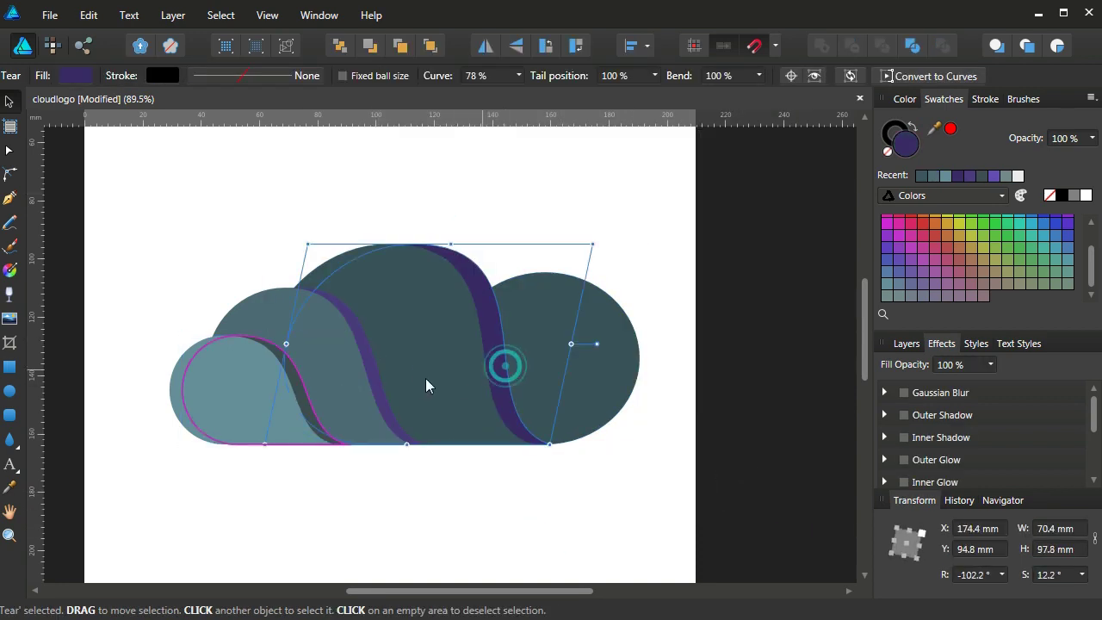
pyautogui.keyDown('shift'); pyautogui.click(313, 377); pyautogui.keyUp('shift')
pyautogui.keyDown('shift'); pyautogui.click(300, 380); pyautogui.keyUp('shift')
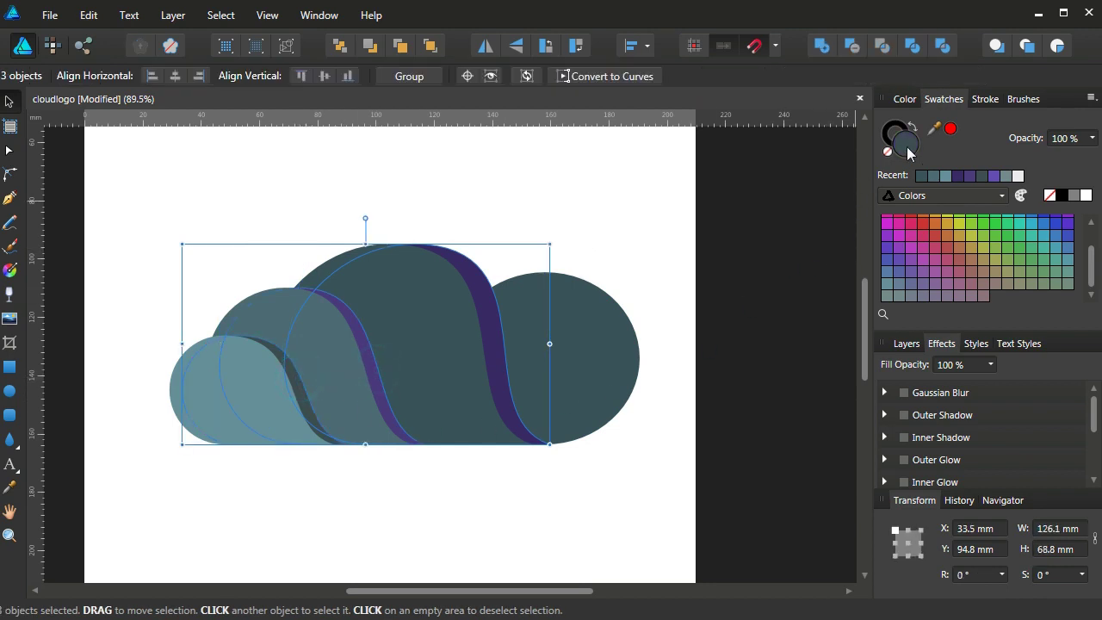
pyautogui.doubleClick(904, 144)
pyautogui.moveTo(346, 391); pyautogui.dragTo(344, 396)
pyautogui.click(743, 485)
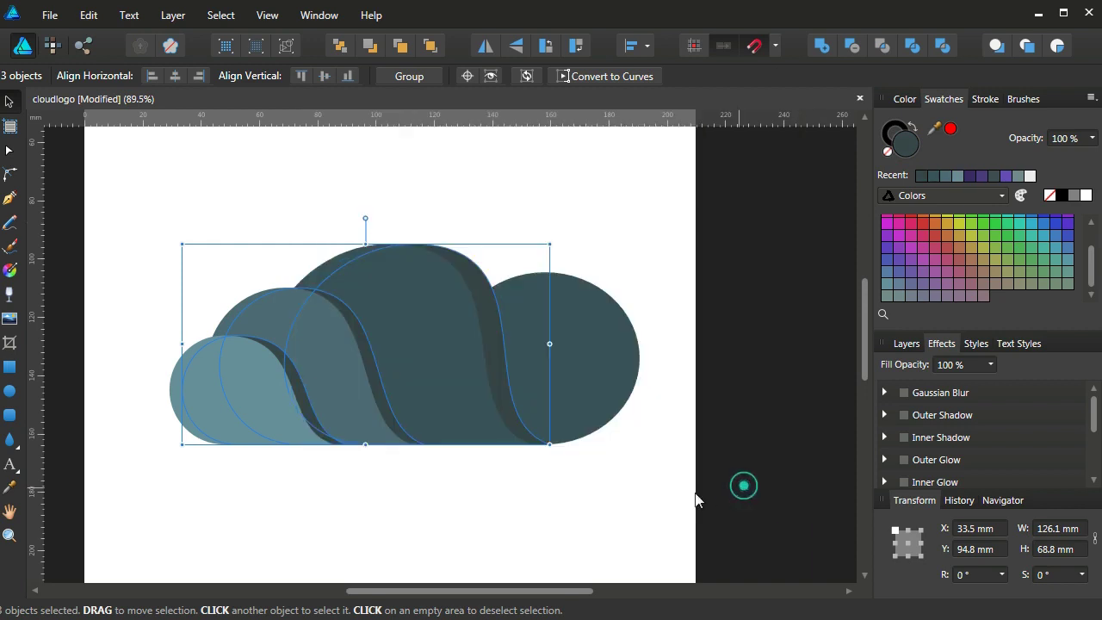
pyautogui.click(503, 509)
# - Darken the large back cloud lobe to 242E30
pyautogui.click(506, 379)
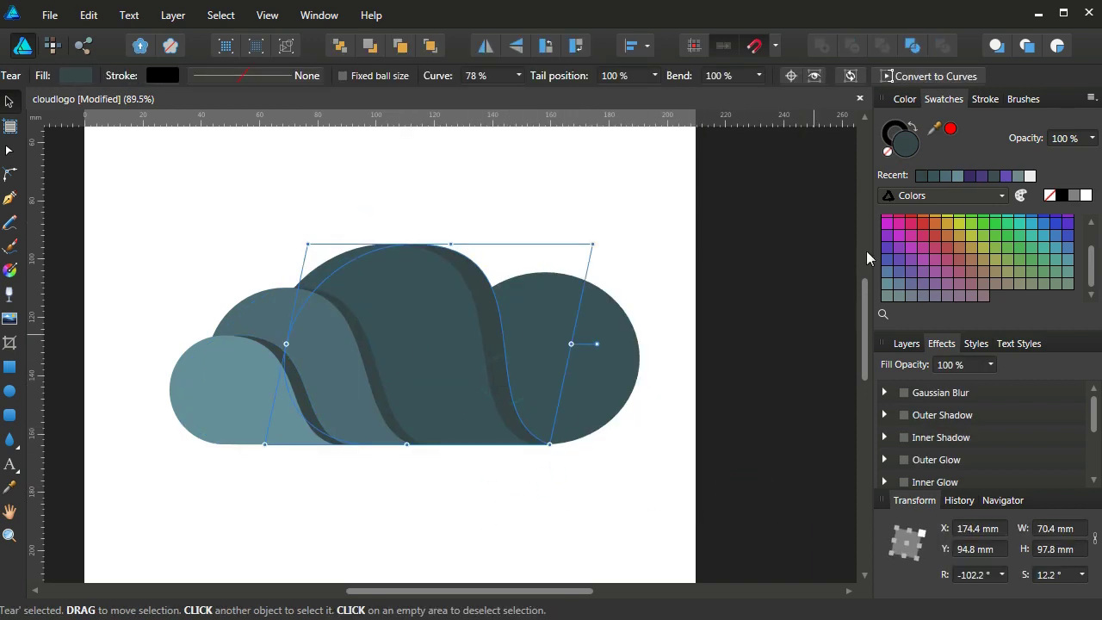
pyautogui.doubleClick(905, 140)
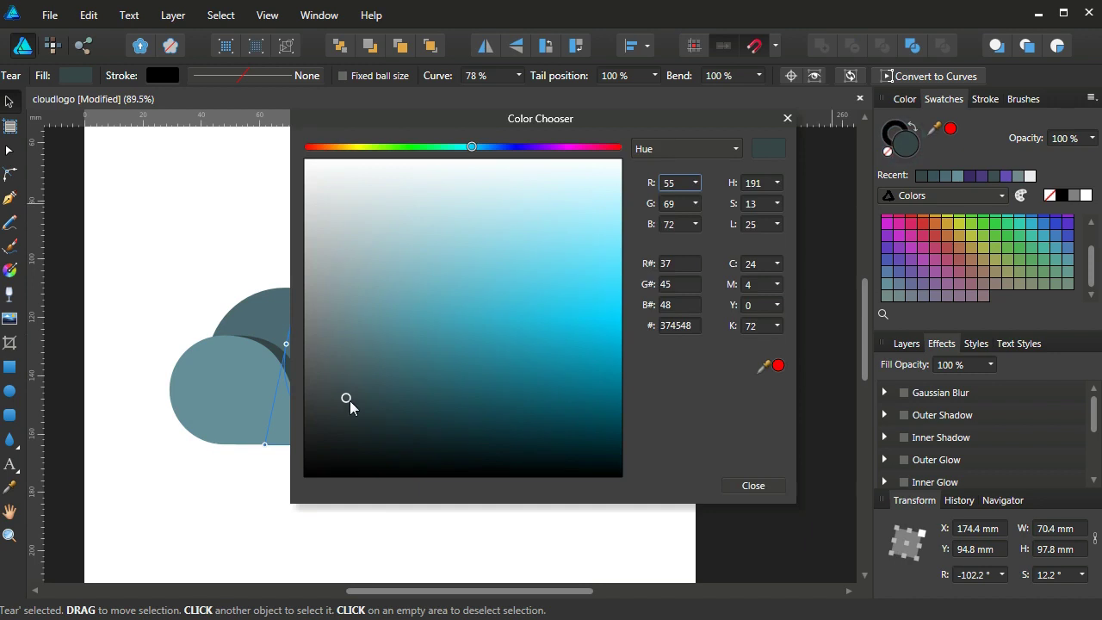
pyautogui.moveTo(346, 399); pyautogui.dragTo(346, 424)
pyautogui.click(736, 487)
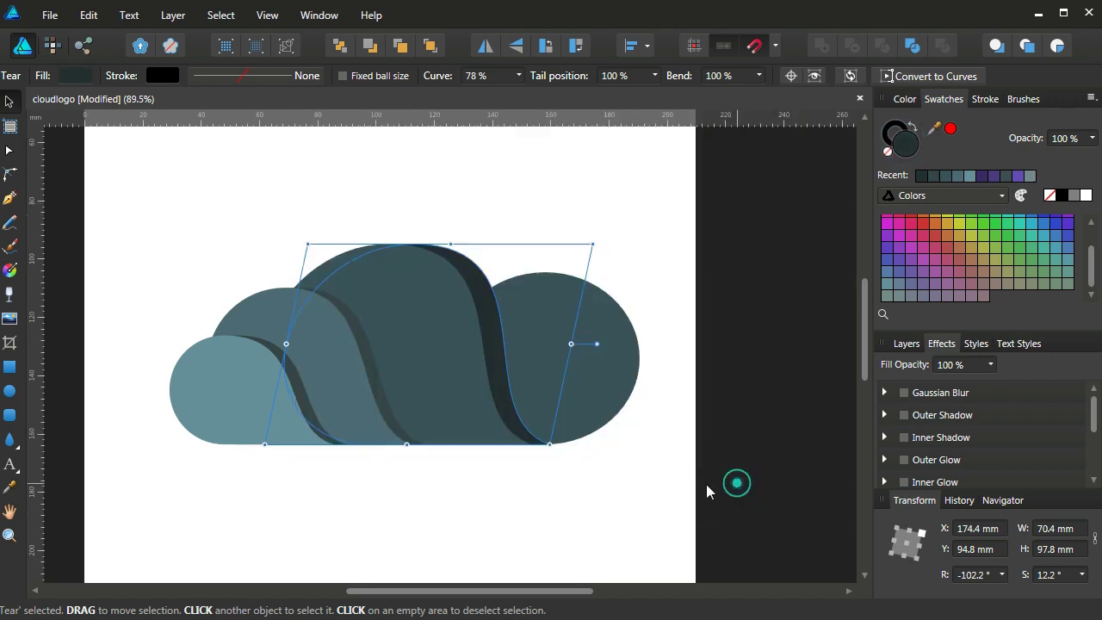
pyautogui.click(558, 505)
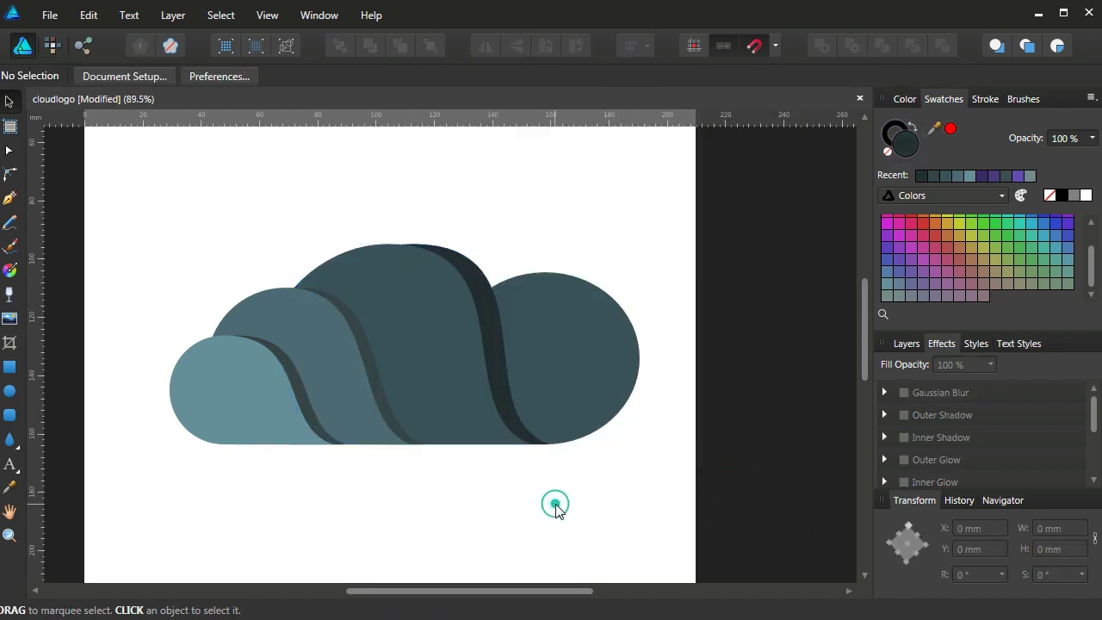
# - Darken the right circle to 243336
pyautogui.click(573, 384)
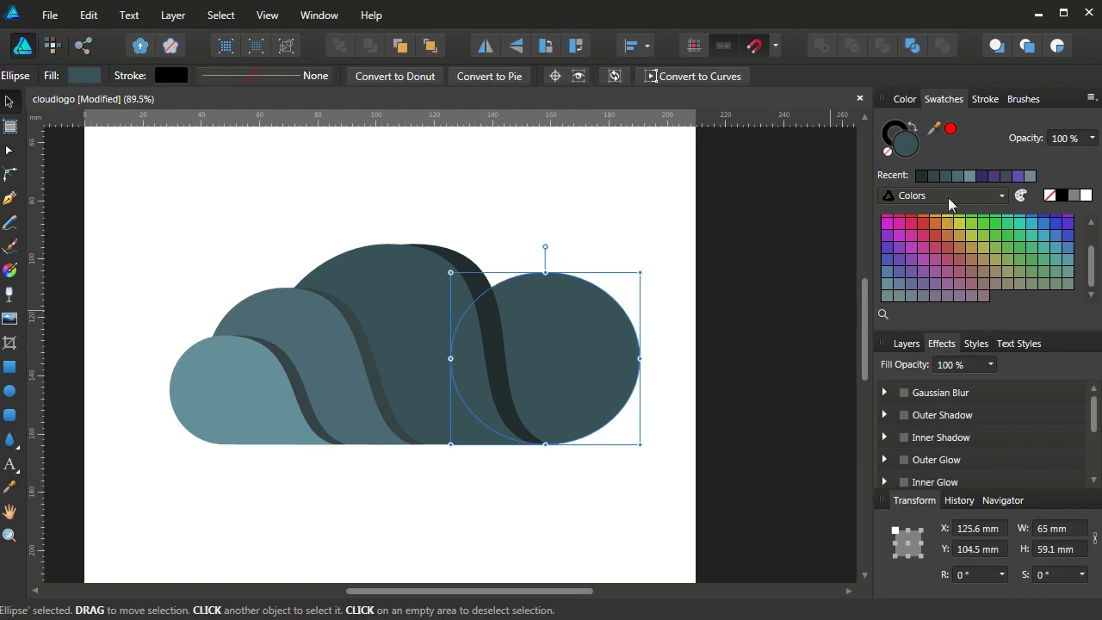
pyautogui.doubleClick(903, 142)
pyautogui.moveTo(372, 387); pyautogui.dragTo(369, 422)
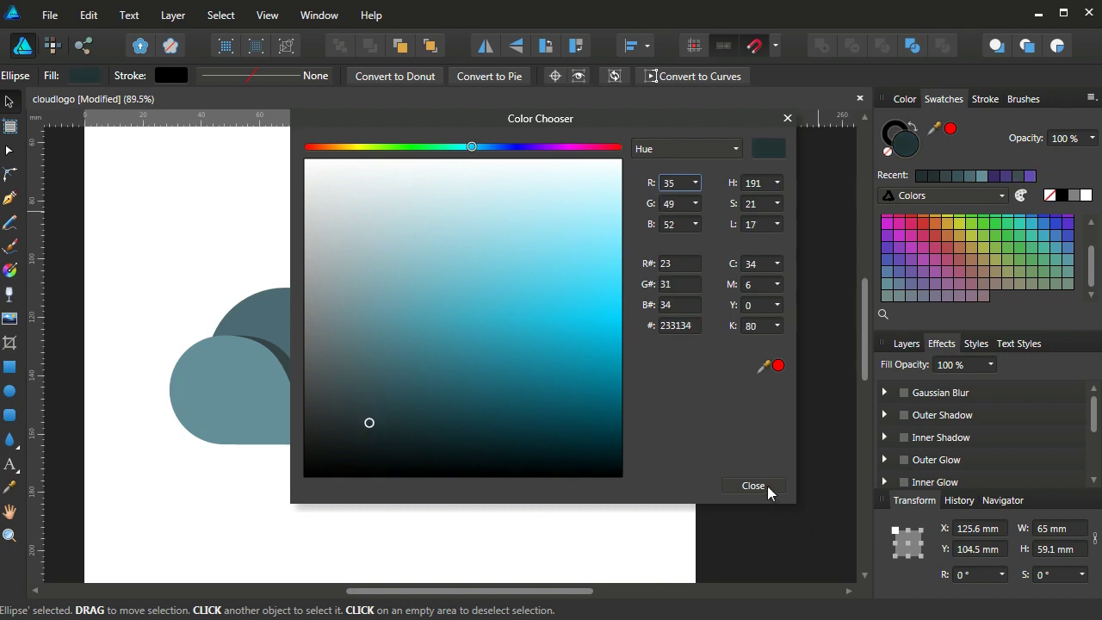
pyautogui.click(753, 486)
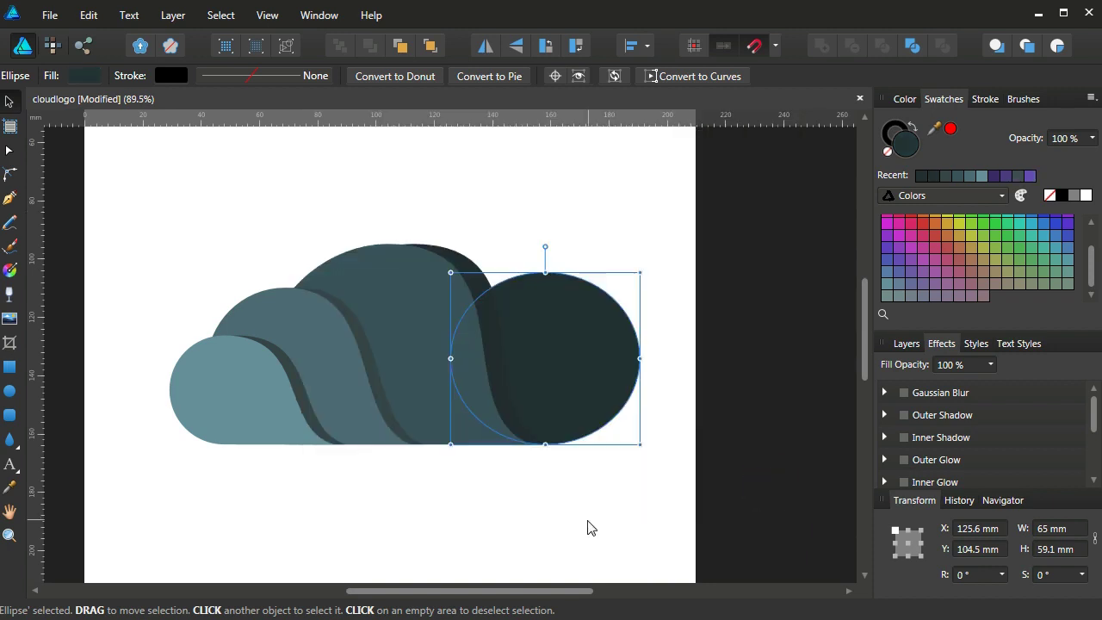
pyautogui.click(590, 528)
# - Darken the back lobe's fill nearly to black
pyautogui.click(500, 349)
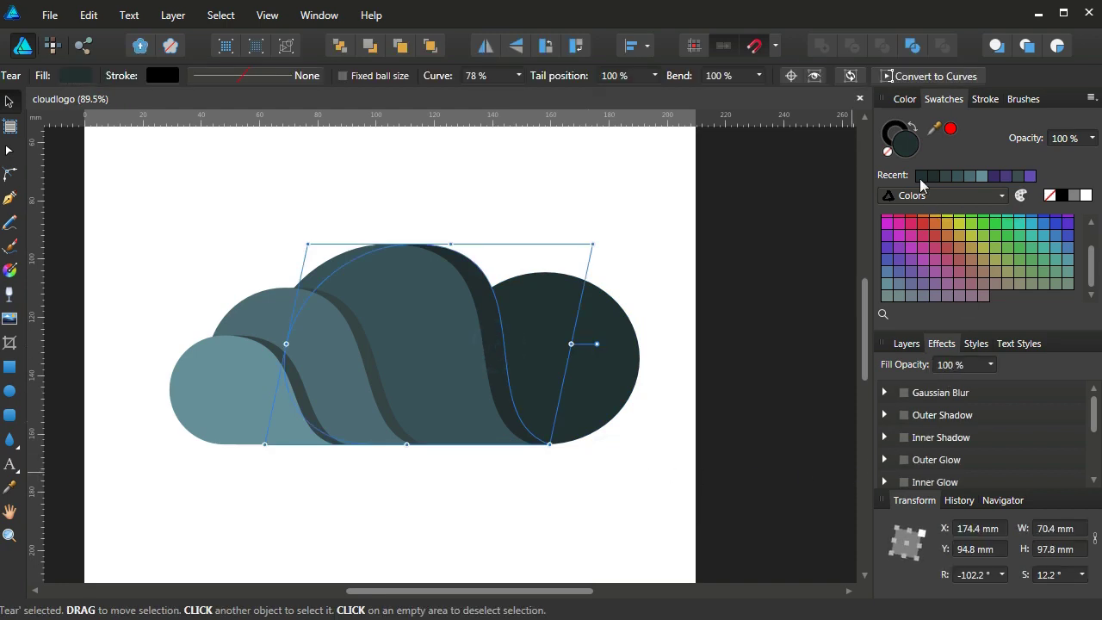
pyautogui.doubleClick(908, 151)
pyautogui.moveTo(352, 427); pyautogui.dragTo(345, 455)
pyautogui.click(753, 486)
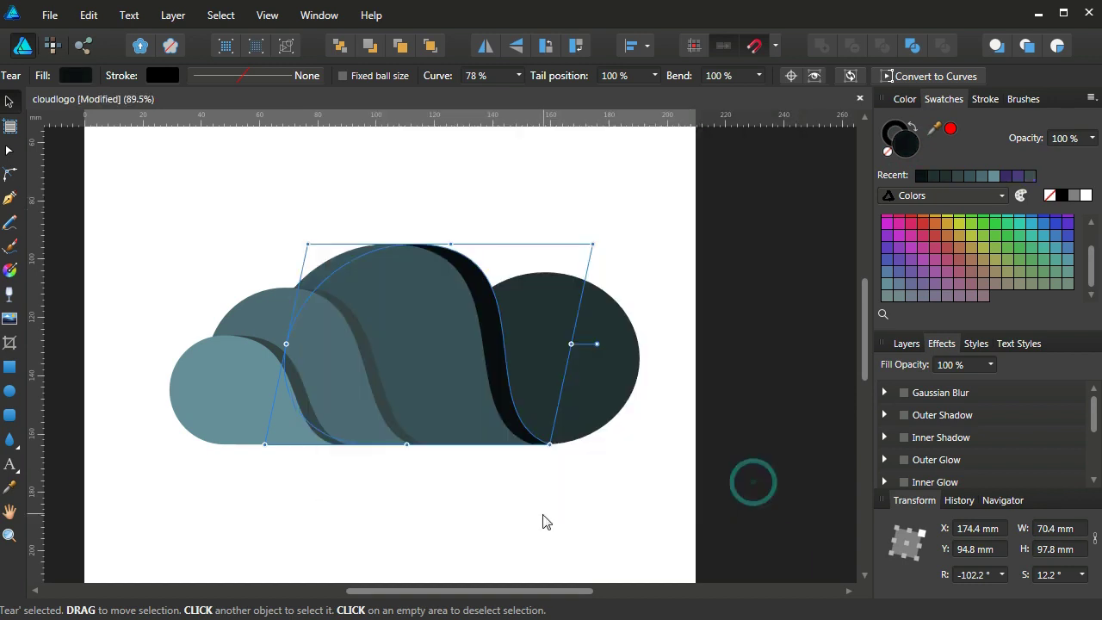
pyautogui.click(543, 514)
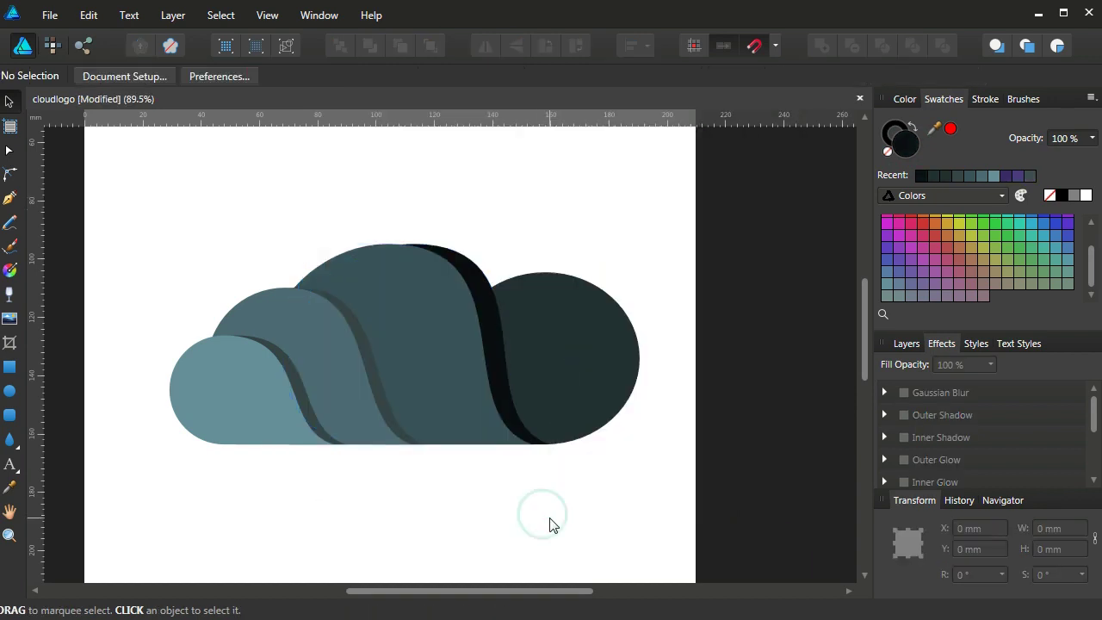
pyautogui.click(508, 391)
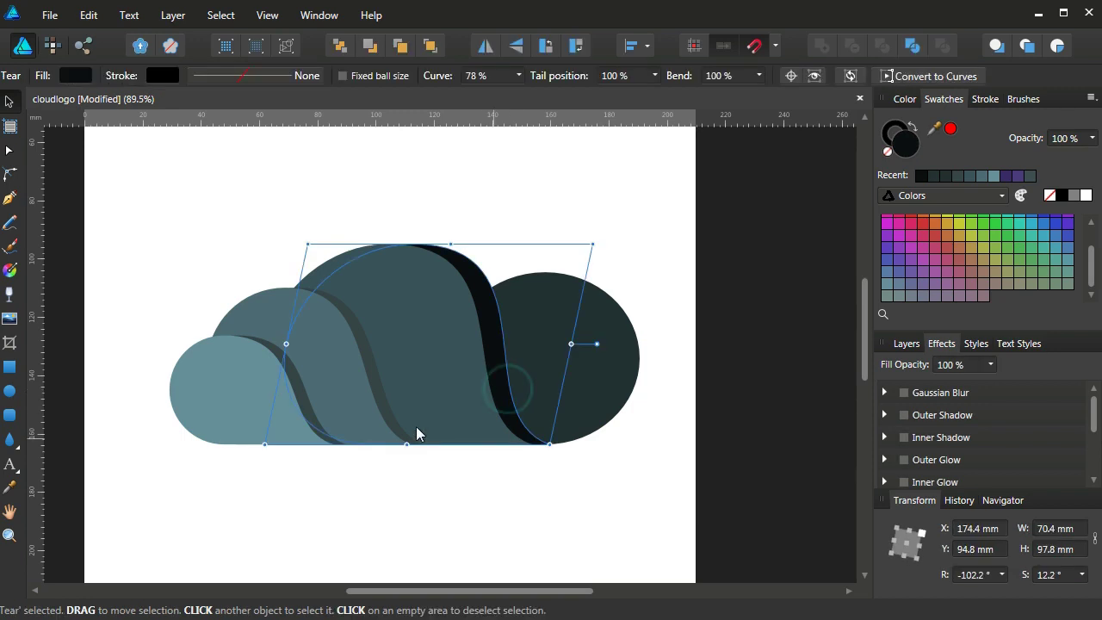
# - Apply a 27.6 px Gaussian Blur to the three tear shadows
pyautogui.keyDown('shift'); pyautogui.click(389, 401); pyautogui.keyUp('shift')
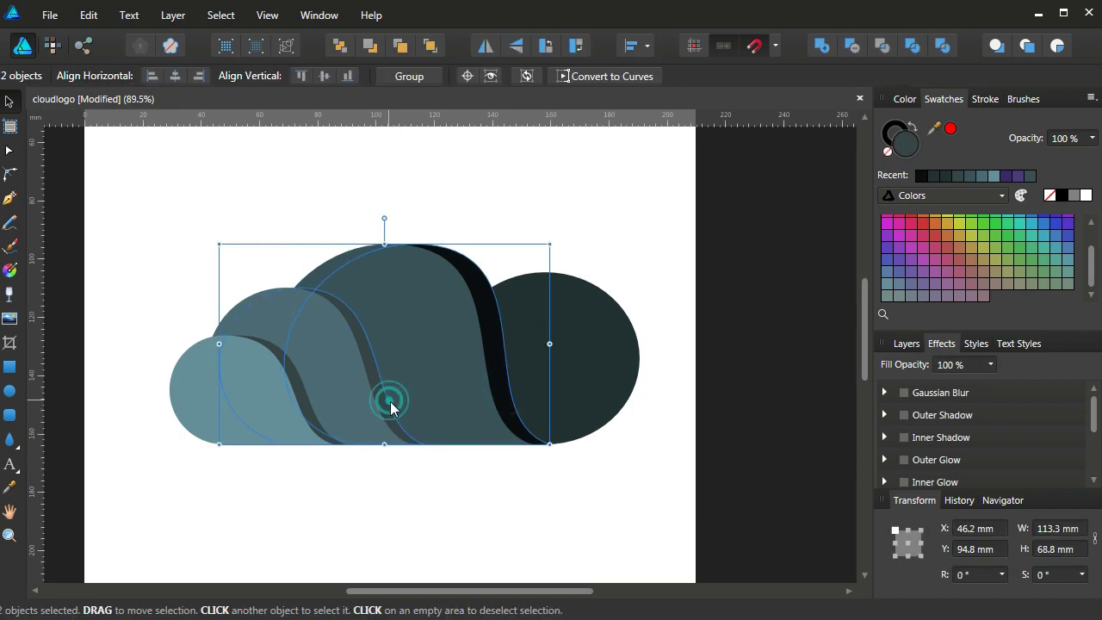
pyautogui.keyDown('shift'); pyautogui.click(305, 397); pyautogui.keyUp('shift')
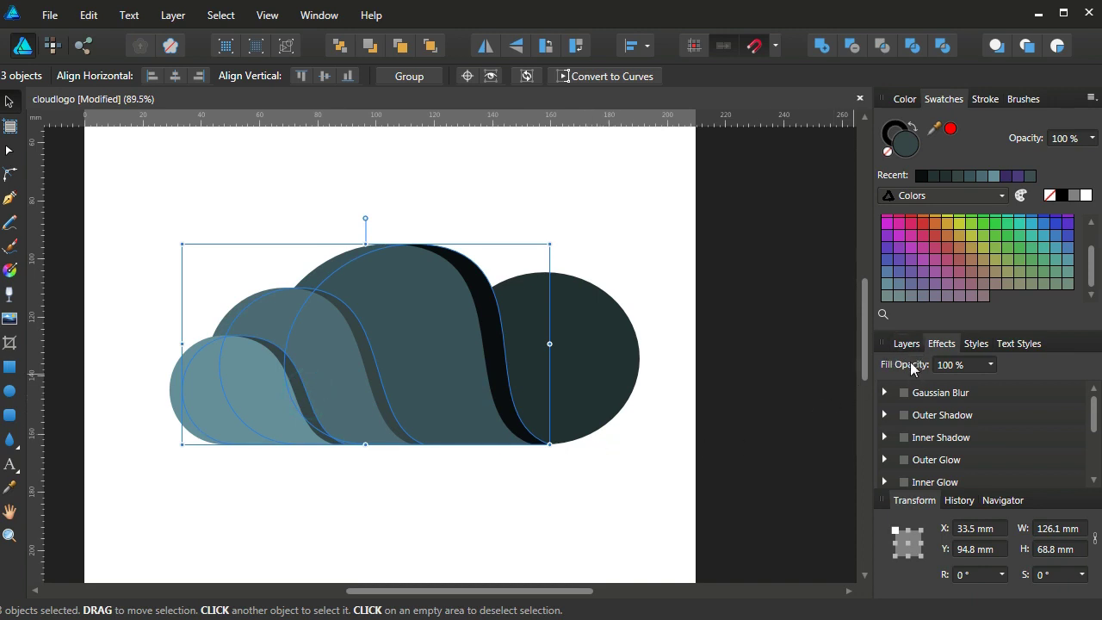
pyautogui.click(904, 393)
pyautogui.moveTo(936, 432); pyautogui.dragTo(977, 439)
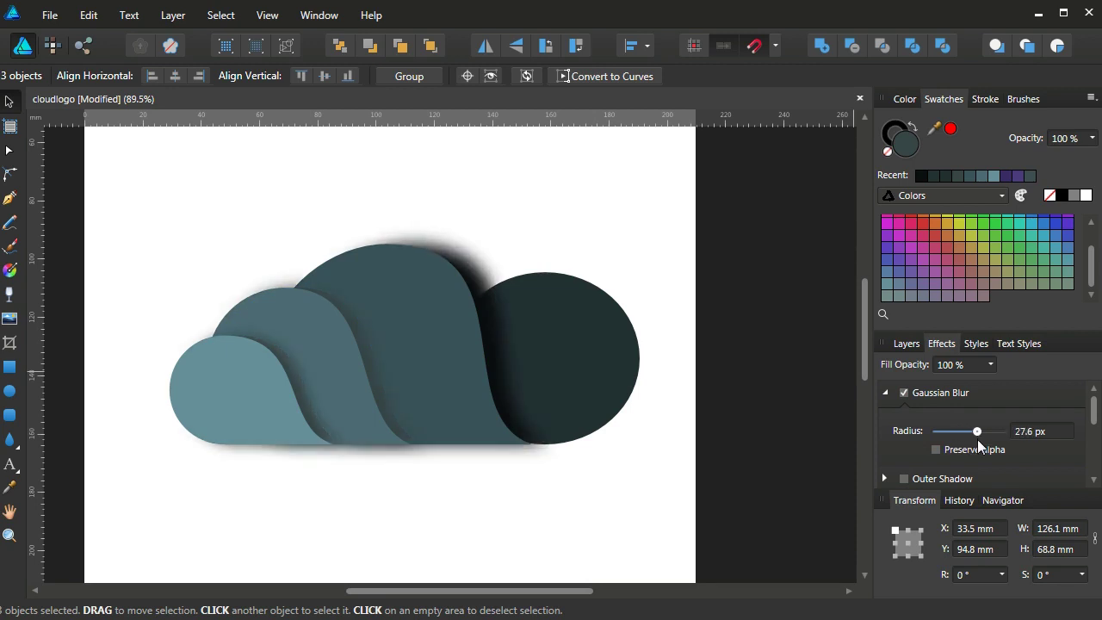
# - Select the dark right circle plus the large and medium cloud shapes
pyautogui.click(635, 502)
pyautogui.click(575, 359)
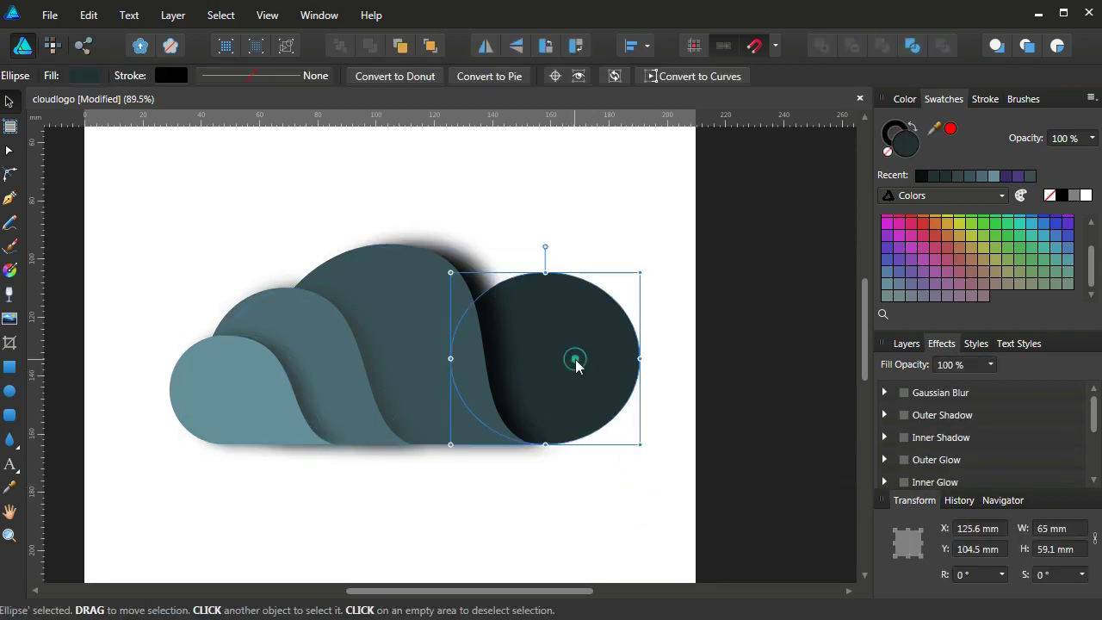
pyautogui.keyDown('shift'); pyautogui.click(401, 336); pyautogui.keyUp('shift')
pyautogui.keyDown('shift'); pyautogui.click(244, 322); pyautogui.keyUp('shift')
# - Copy the four cloud shapes and paste the copy below the original
pyautogui.keyDown('shift'); pyautogui.click(189, 379); pyautogui.keyUp('shift')
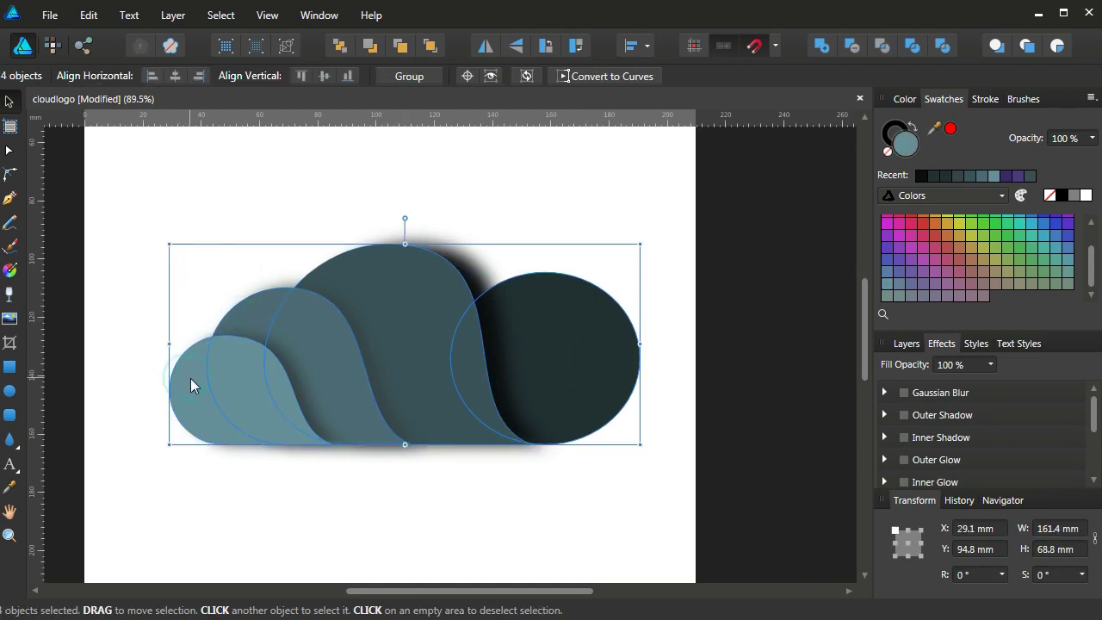
pyautogui.rightClick(190, 379)
pyautogui.click(258, 32)
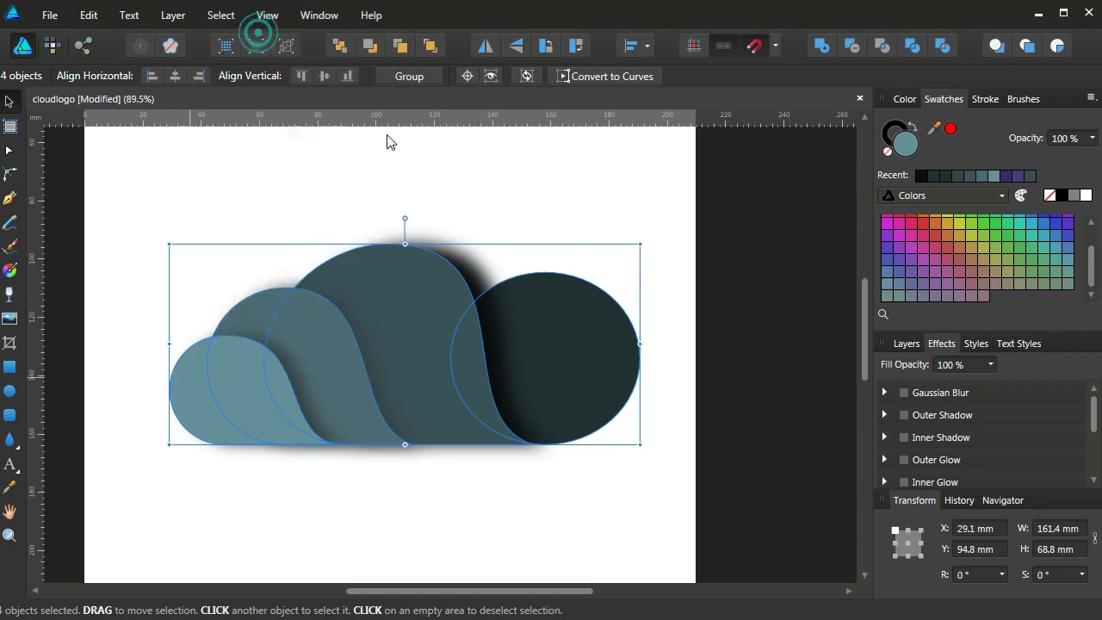
pyautogui.click(9, 535)
pyautogui.moveTo(442, 278); pyautogui.dragTo(265, 376)
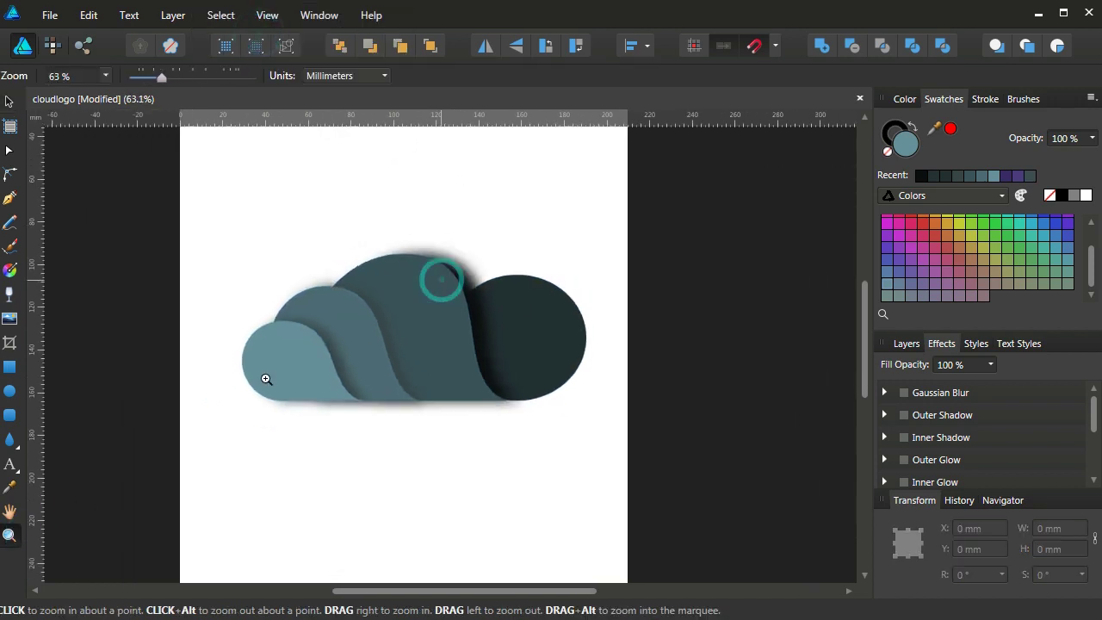
pyautogui.click(9, 101)
pyautogui.click(421, 478)
pyautogui.rightClick(422, 478)
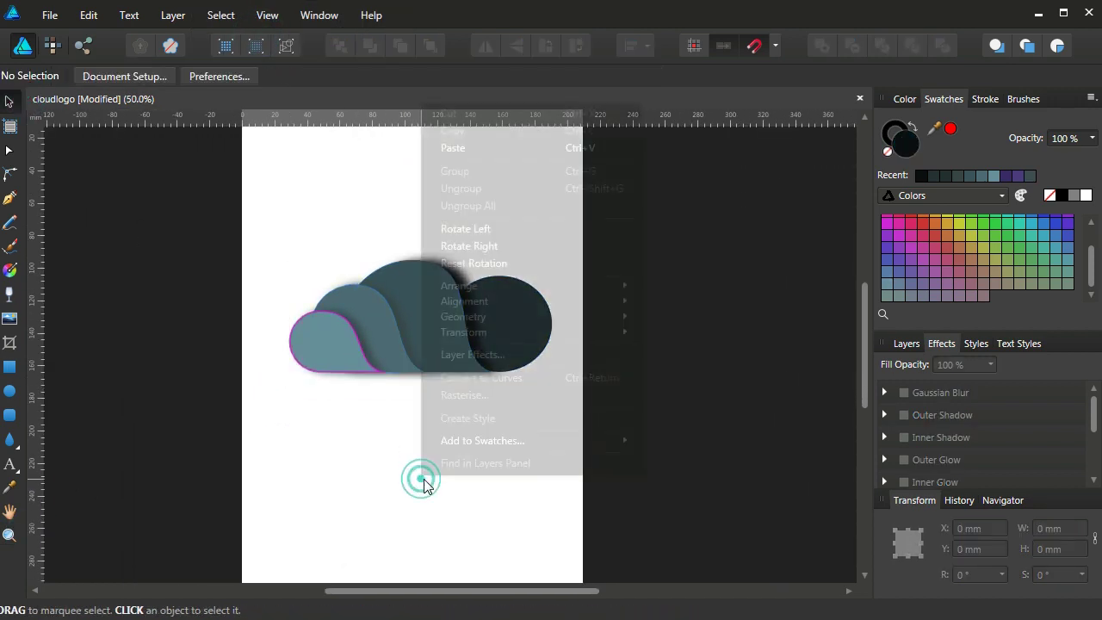
pyautogui.click(454, 149)
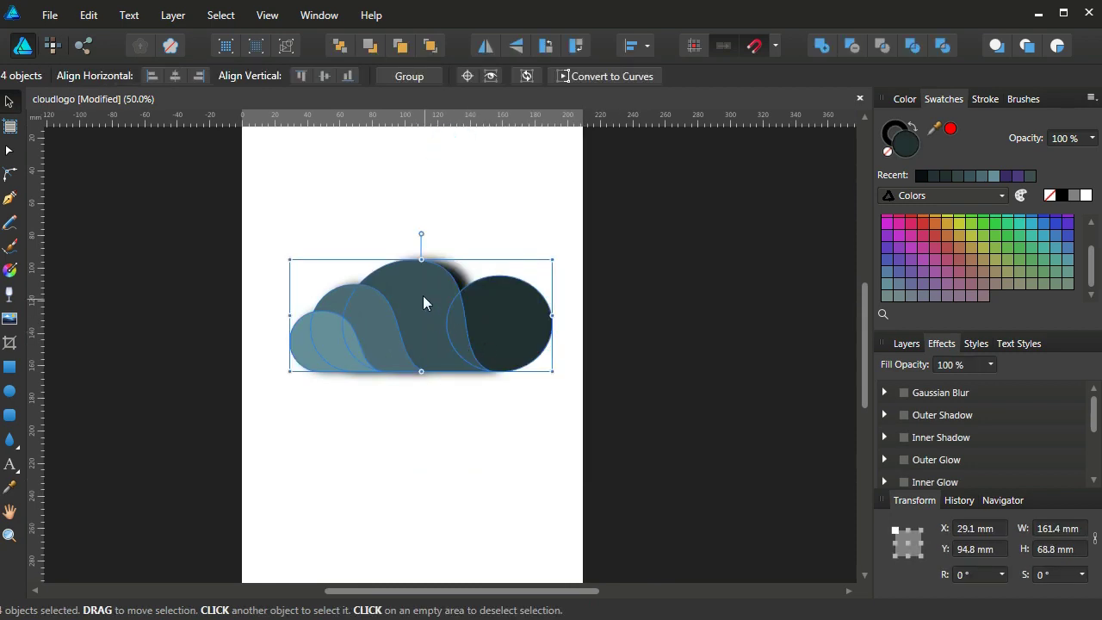
pyautogui.moveTo(422, 297); pyautogui.dragTo(419, 465)
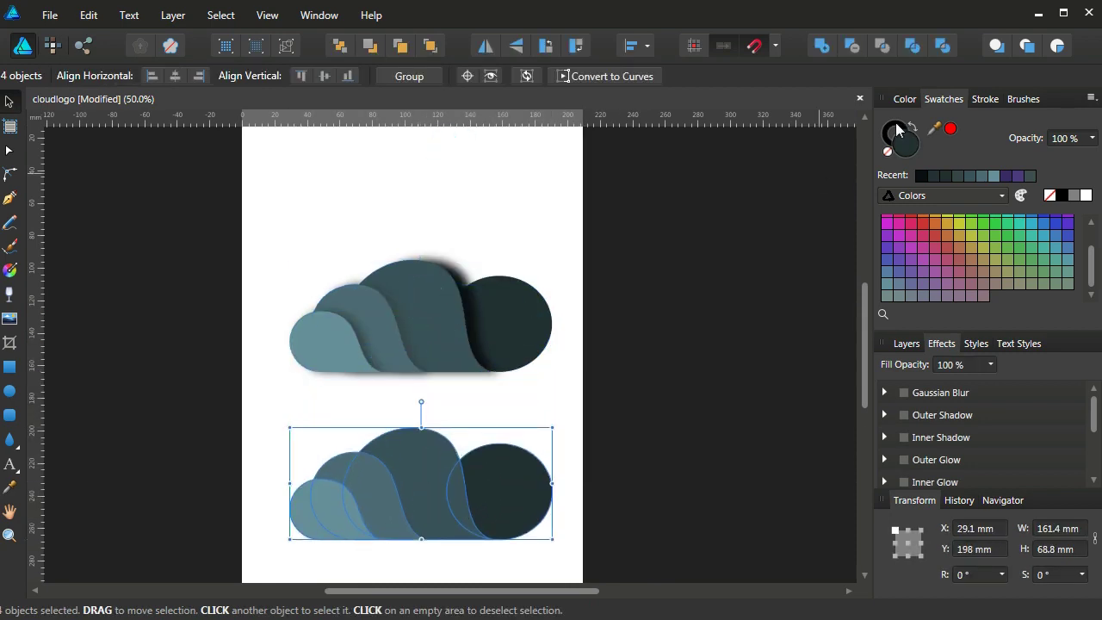
# - Merge the copied shapes into one solid silhouette with Add
pyautogui.click(820, 50)
pyautogui.click(699, 343)
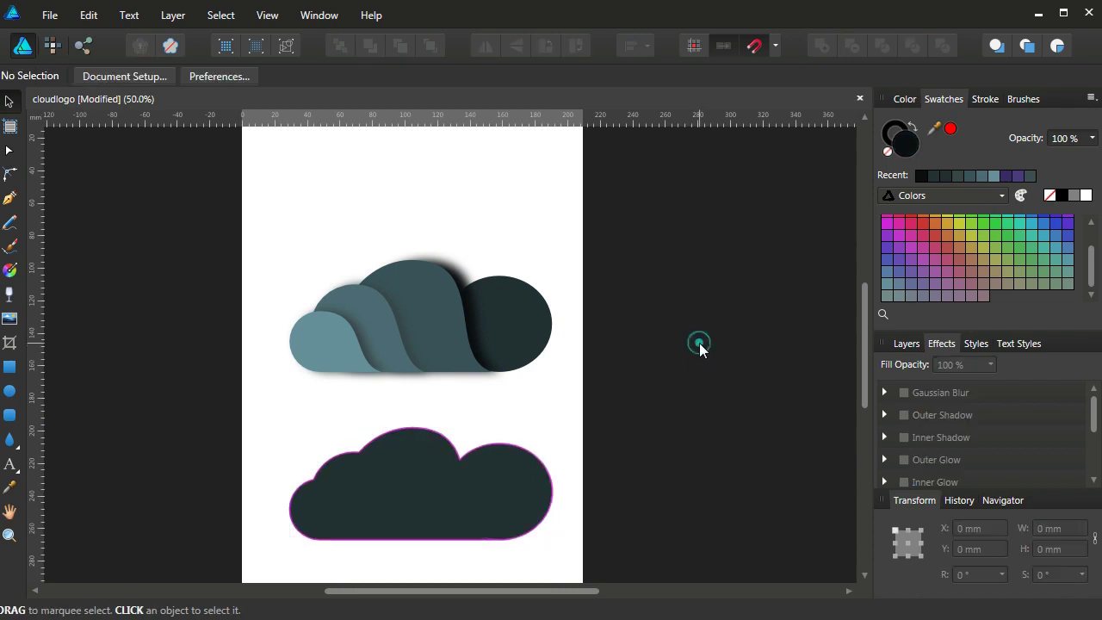
pyautogui.moveTo(261, 206); pyautogui.dragTo(602, 401)
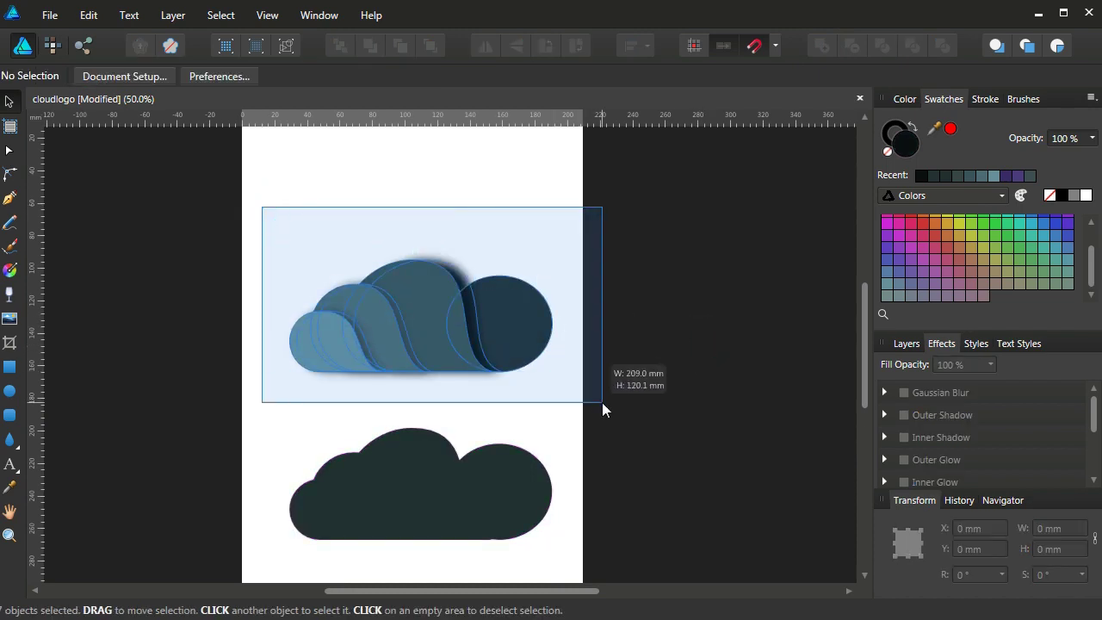
# - Group the seven shapes of the top cloud
pyautogui.rightClick(514, 354)
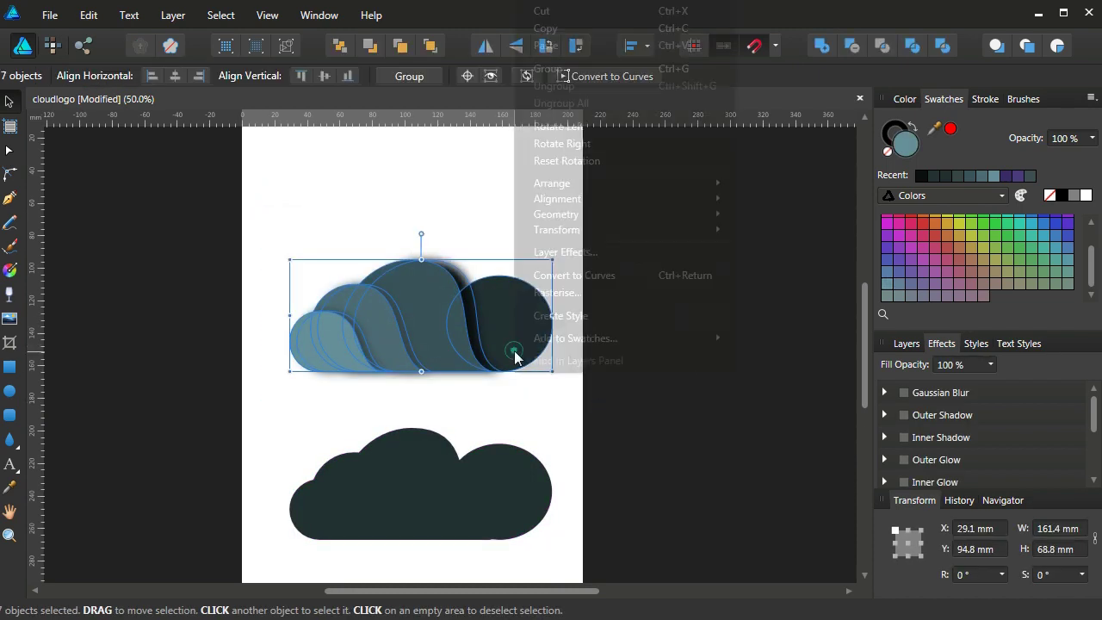
pyautogui.click(546, 28)
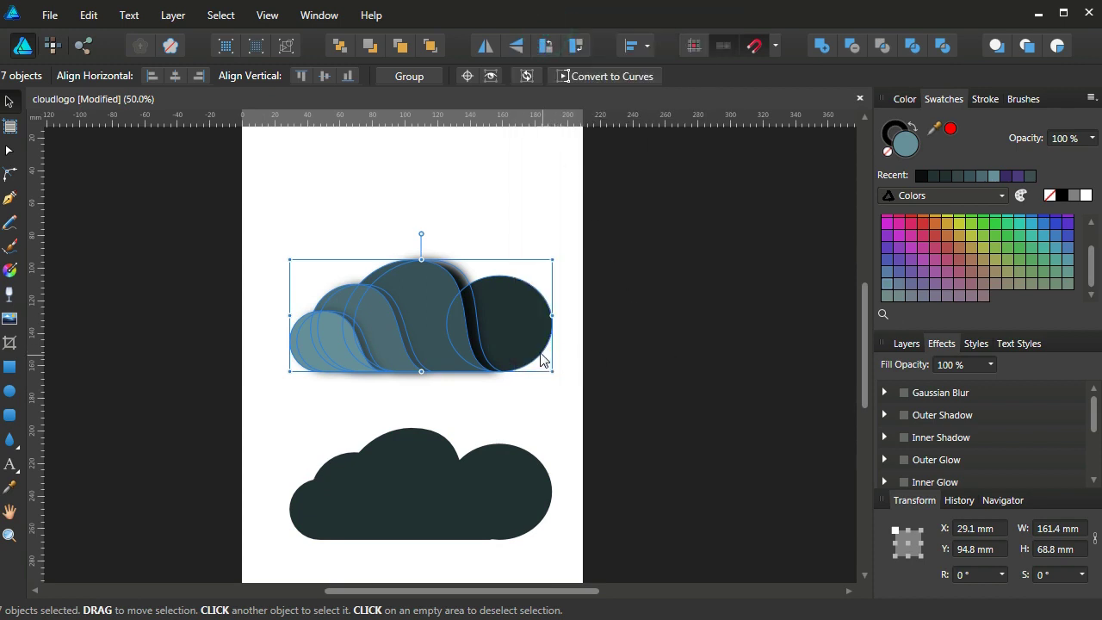
pyautogui.click(543, 465)
pyautogui.click(581, 392)
pyautogui.moveTo(599, 396); pyautogui.dragTo(274, 251)
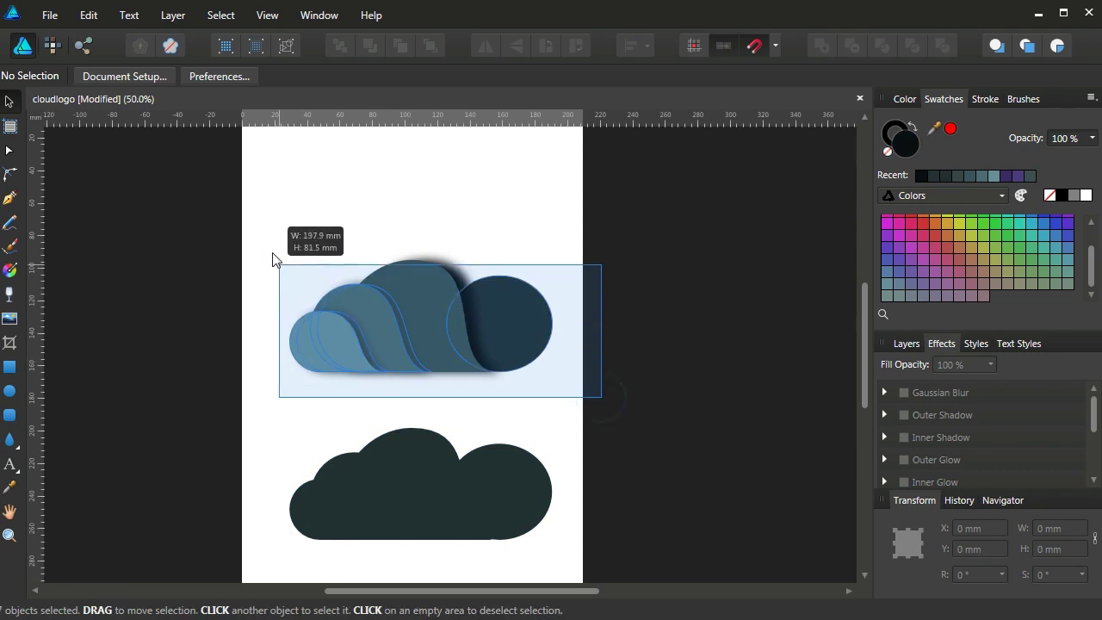
pyautogui.rightClick(402, 318)
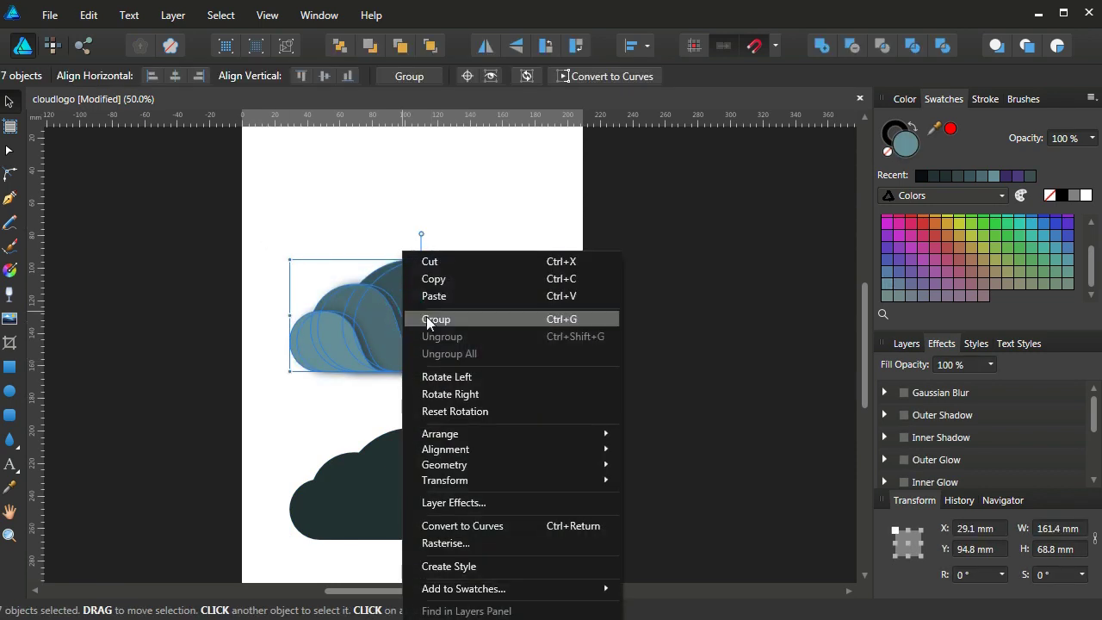
pyautogui.click(437, 319)
# - Move the silhouette onto the cloud group and use it as a mask
pyautogui.click(638, 398)
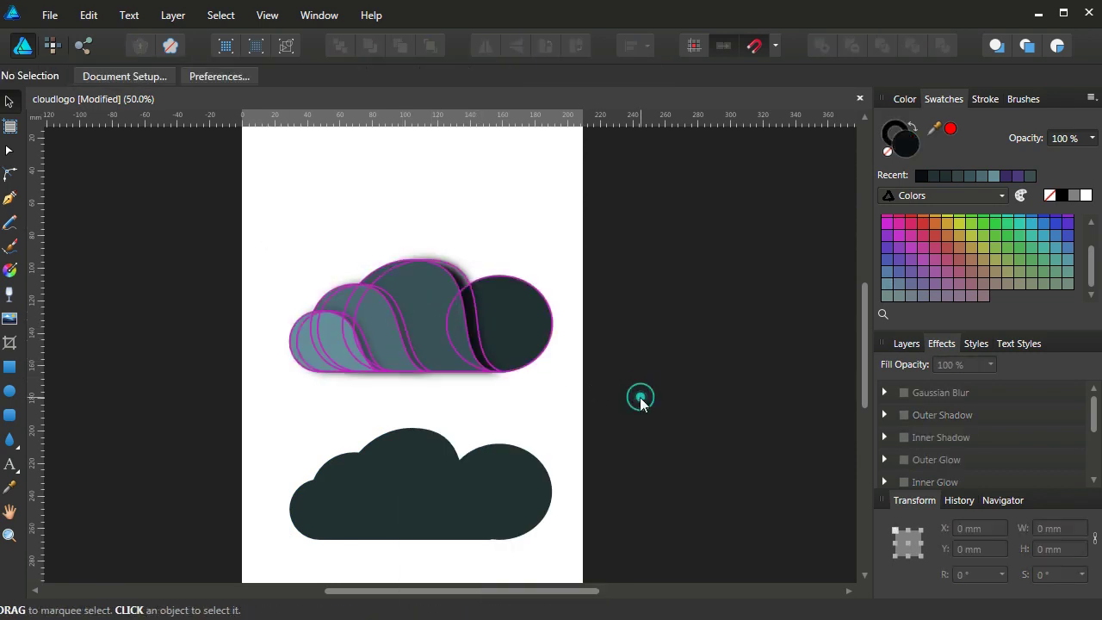
pyautogui.click(662, 414)
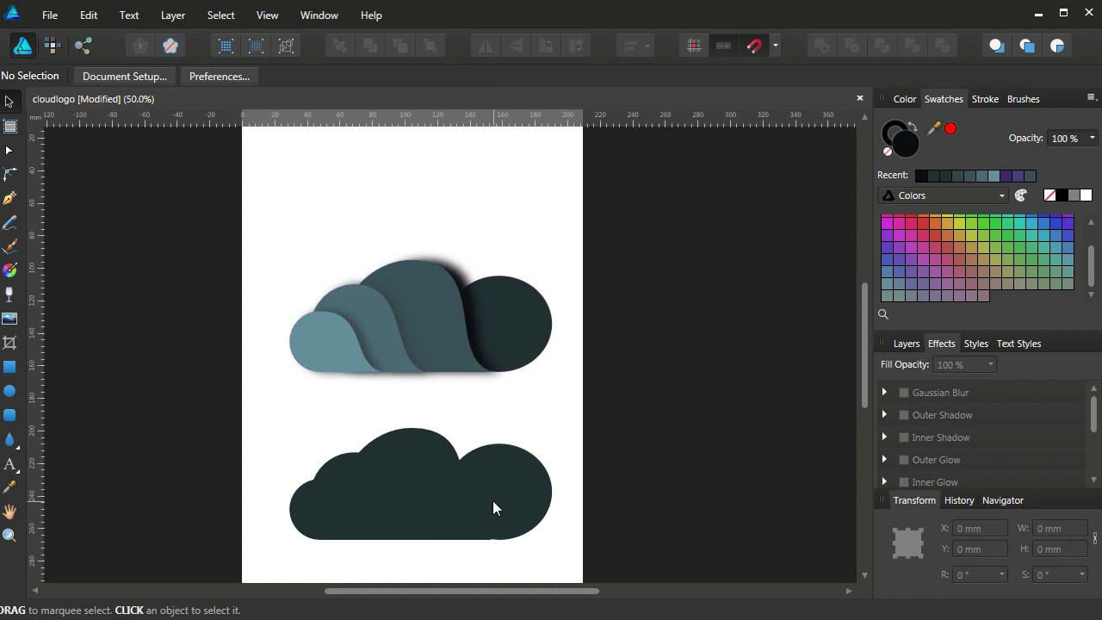
pyautogui.moveTo(492, 498)
pyautogui.mouseDown()
pyautogui.moveTo(489, 332)
pyautogui.moveTo(492, 342)
pyautogui.mouseUp()
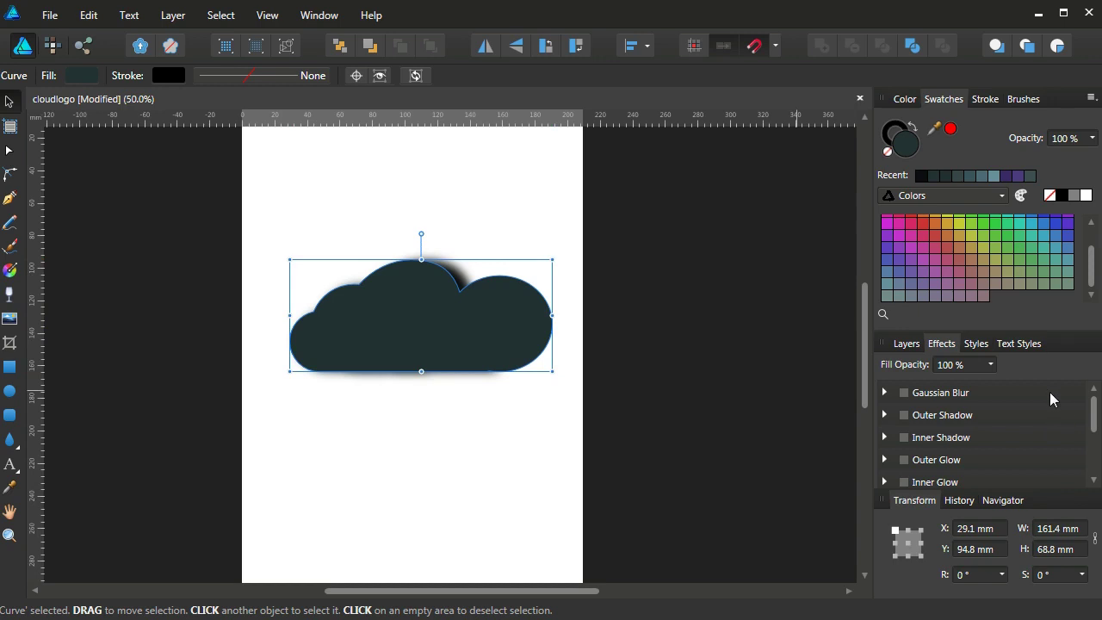
pyautogui.click(906, 342)
pyautogui.hotkey('ctrl', 'd')
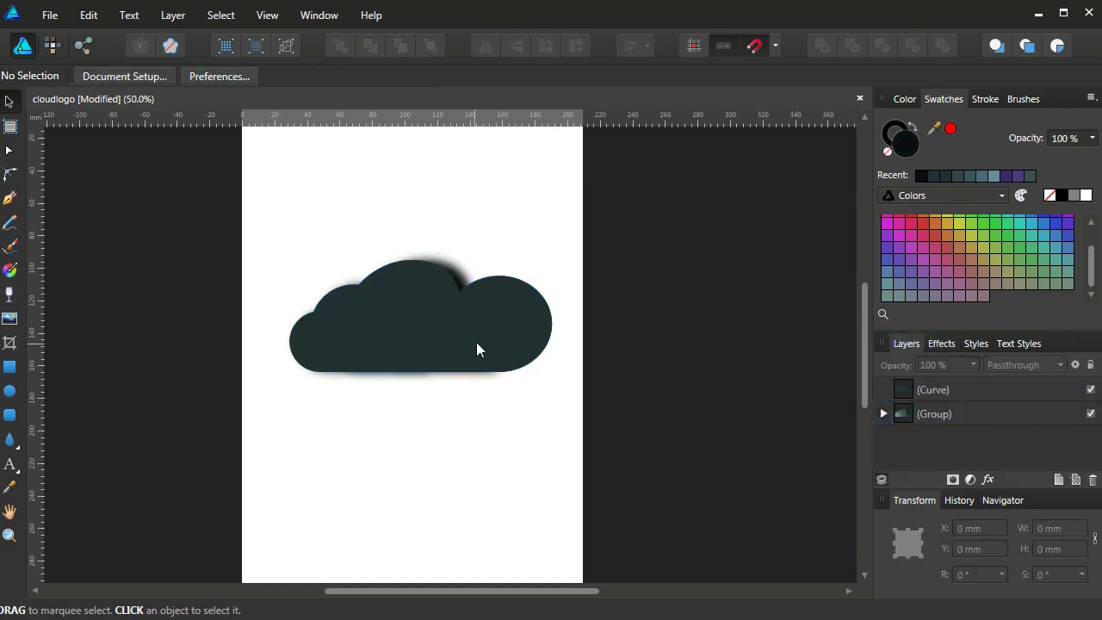
pyautogui.click(487, 337)
pyautogui.click(523, 425)
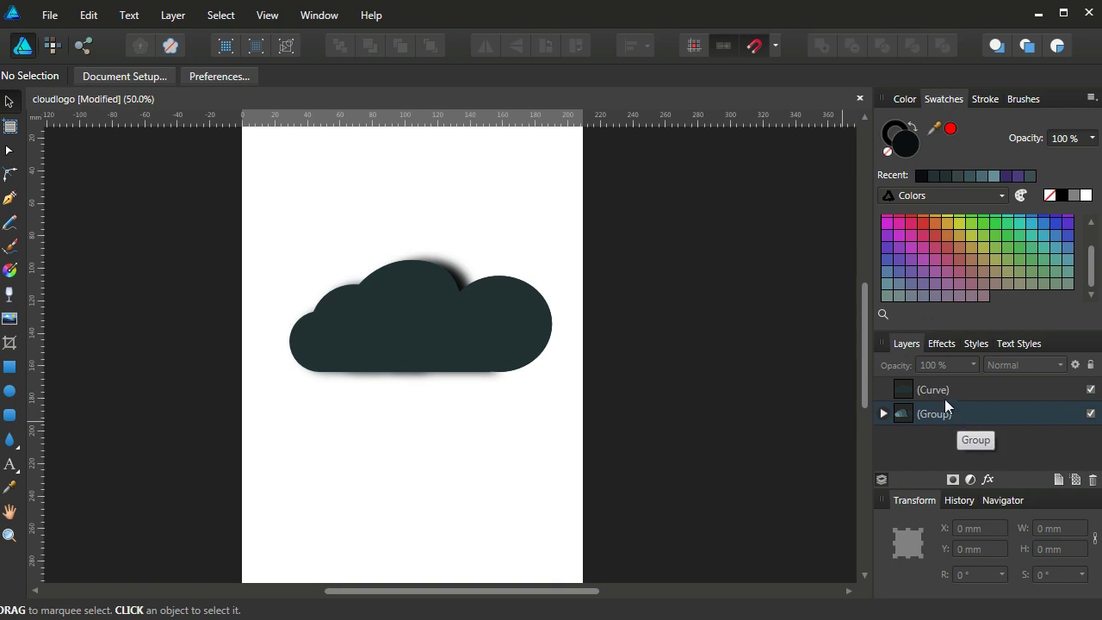
pyautogui.moveTo(905, 388); pyautogui.dragTo(906, 412)
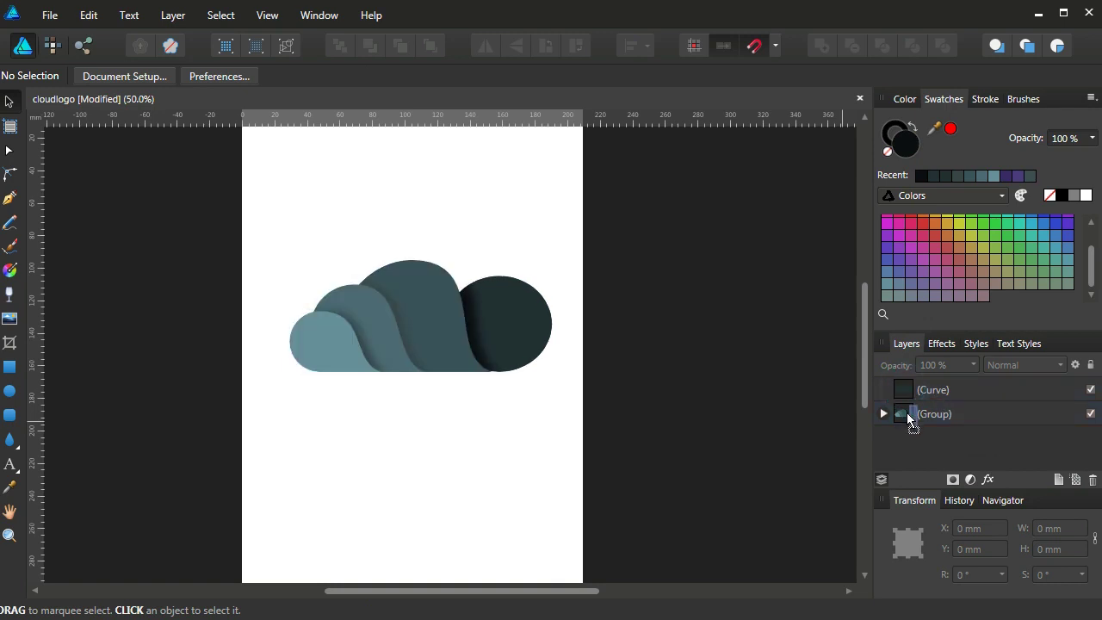